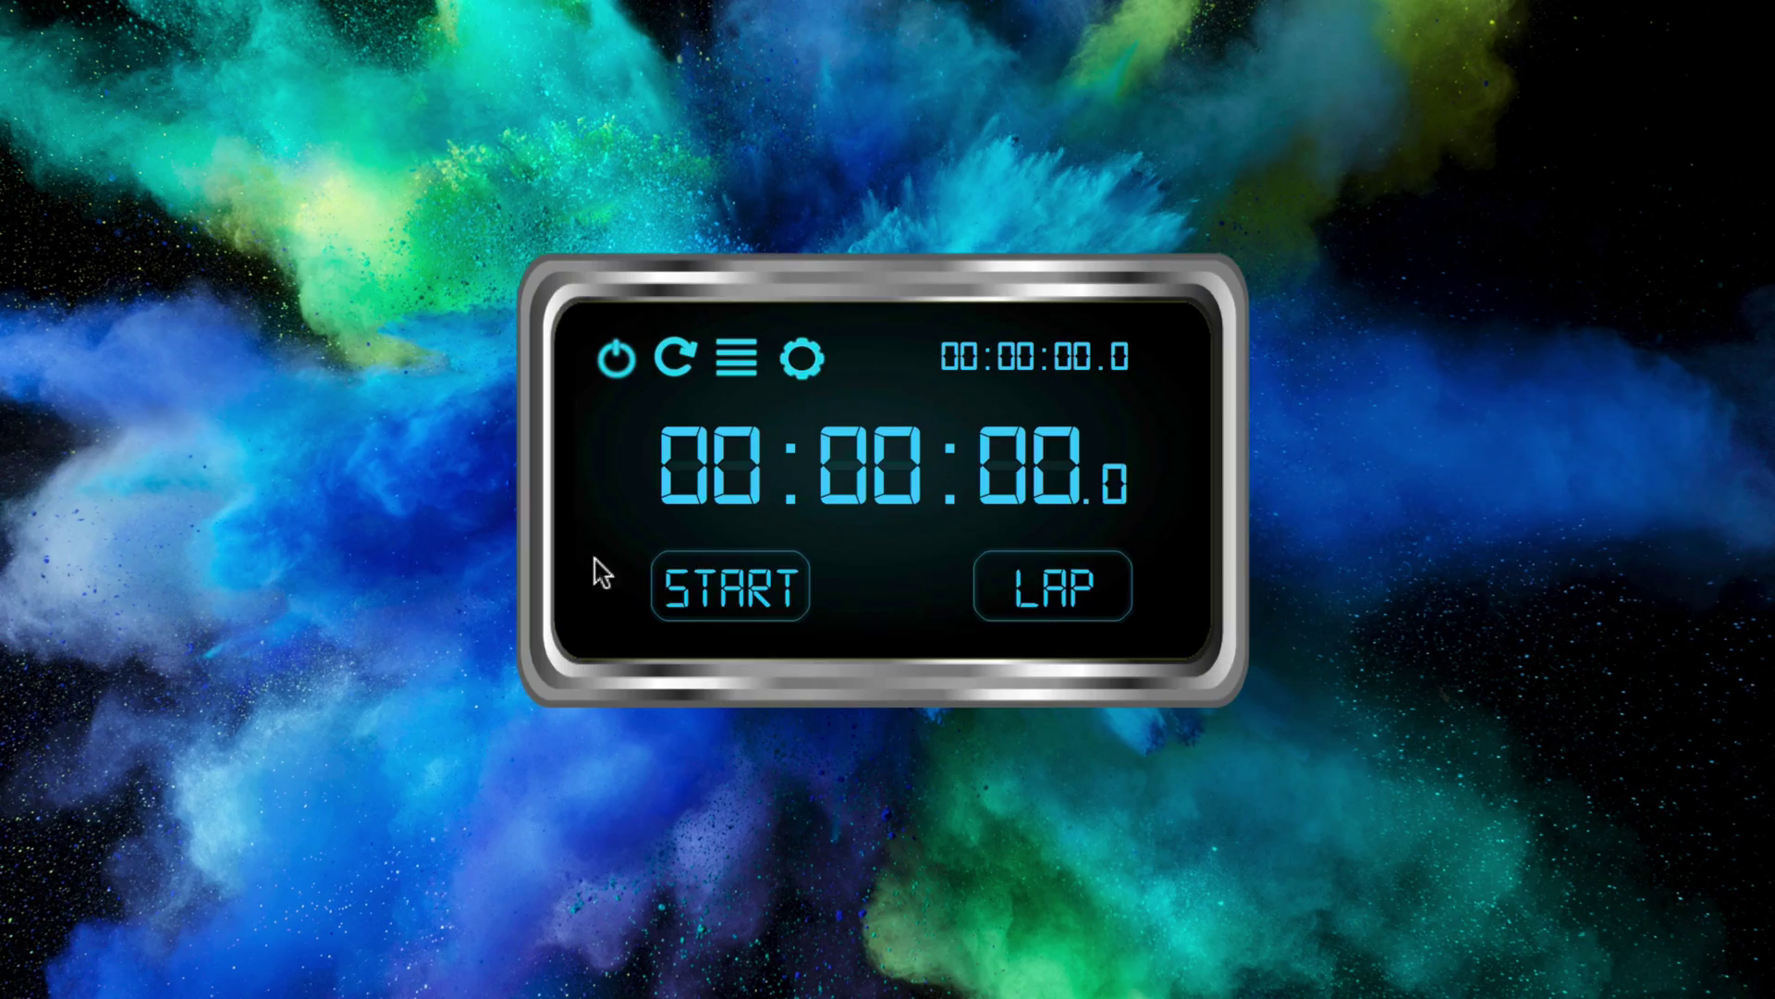
# Quit Intel Power Gadget, leaving only the empty Finder desktop.
pyautogui.click(1291, 407)
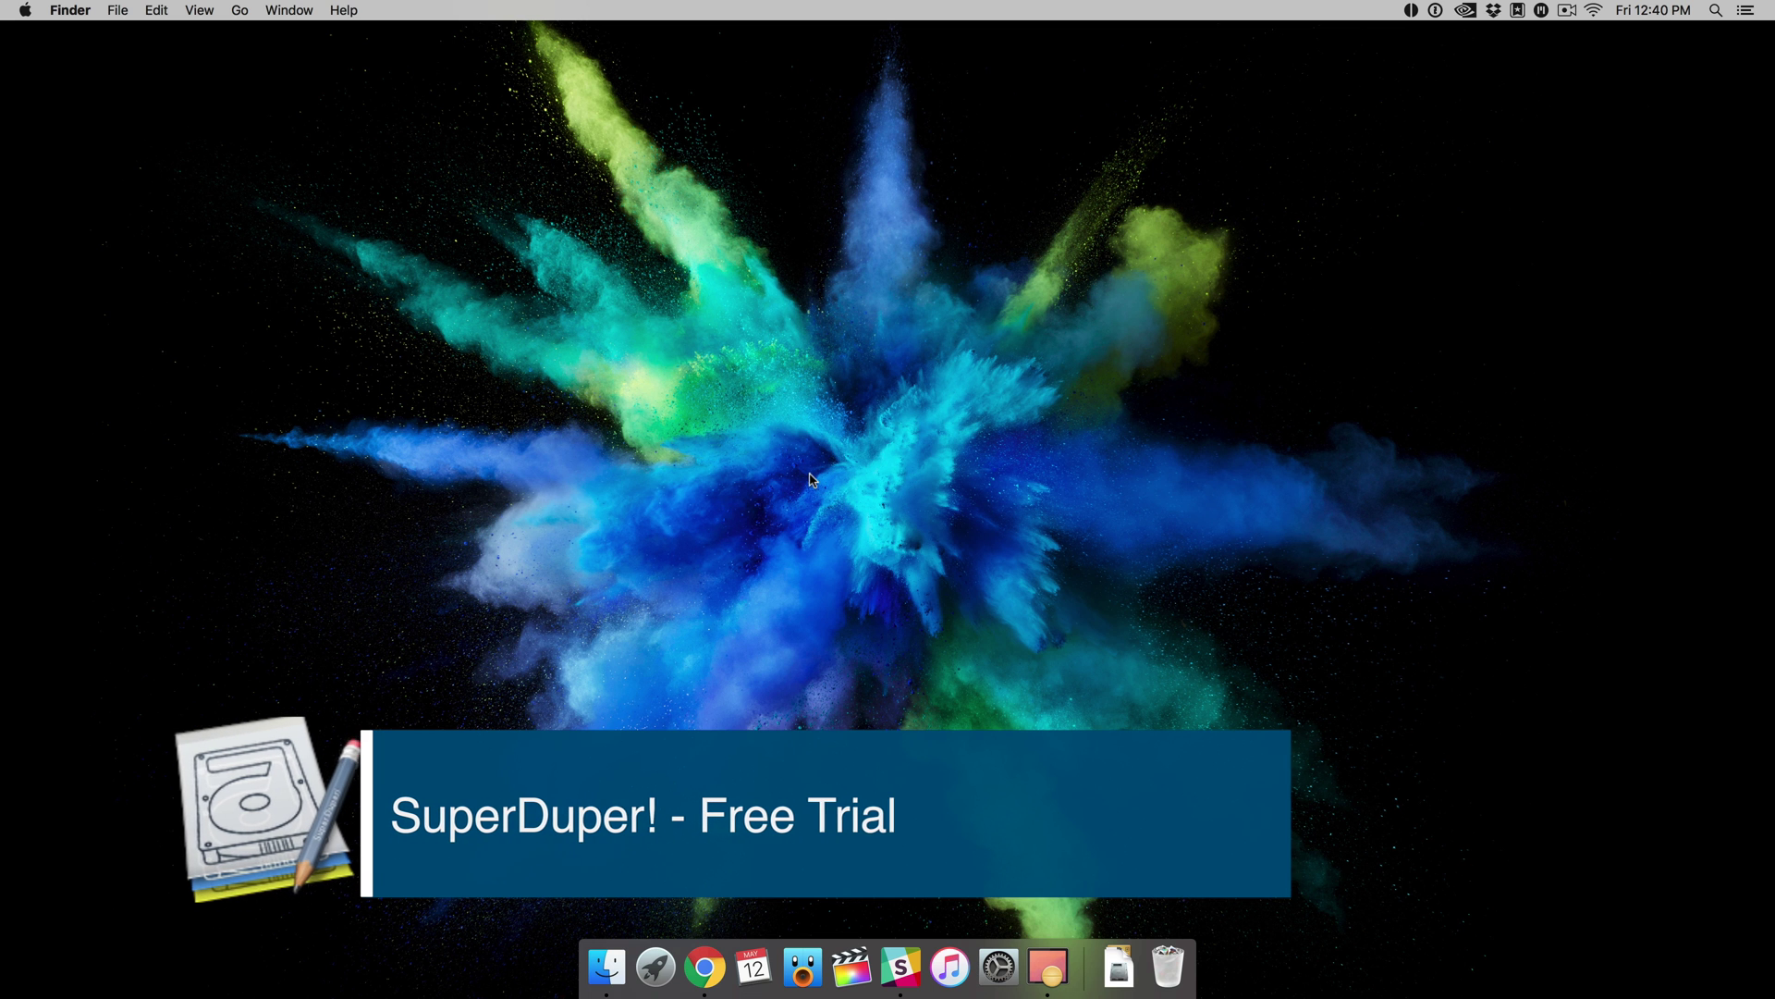
# Launch SuperDuper! and keep Hackintosh SSD as the Copy source drive.
pyautogui.moveTo(4, 3)
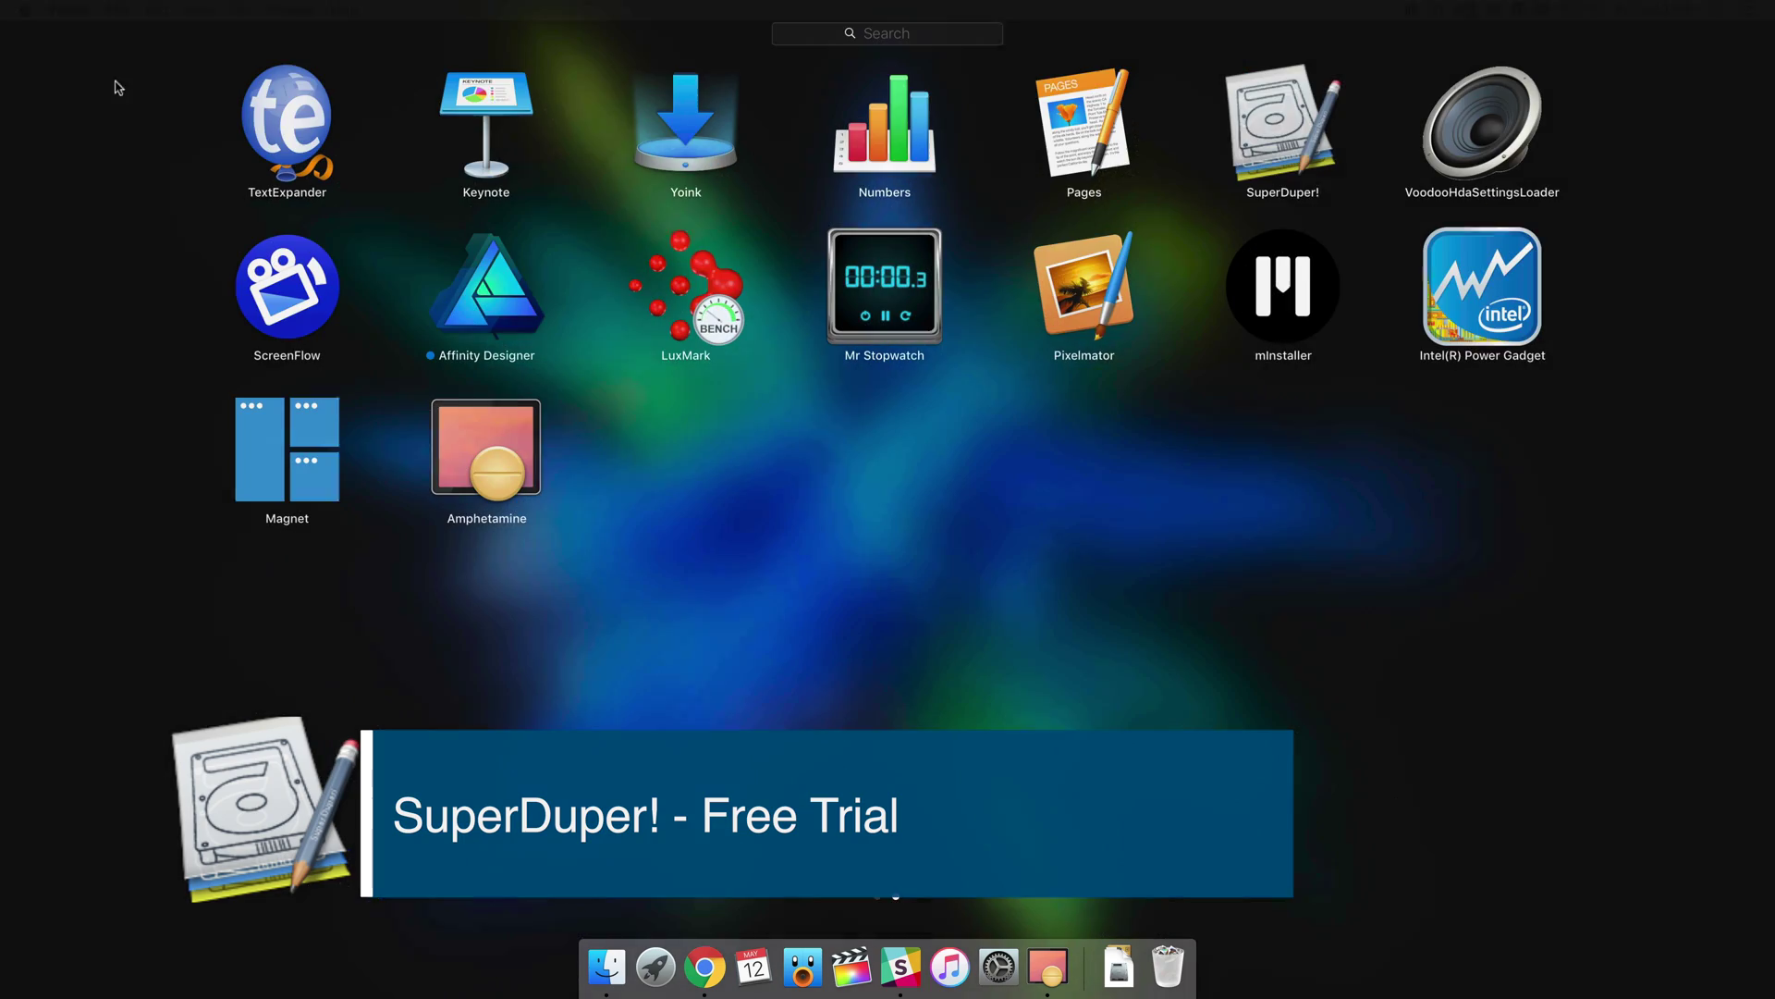
pyautogui.click(1265, 136)
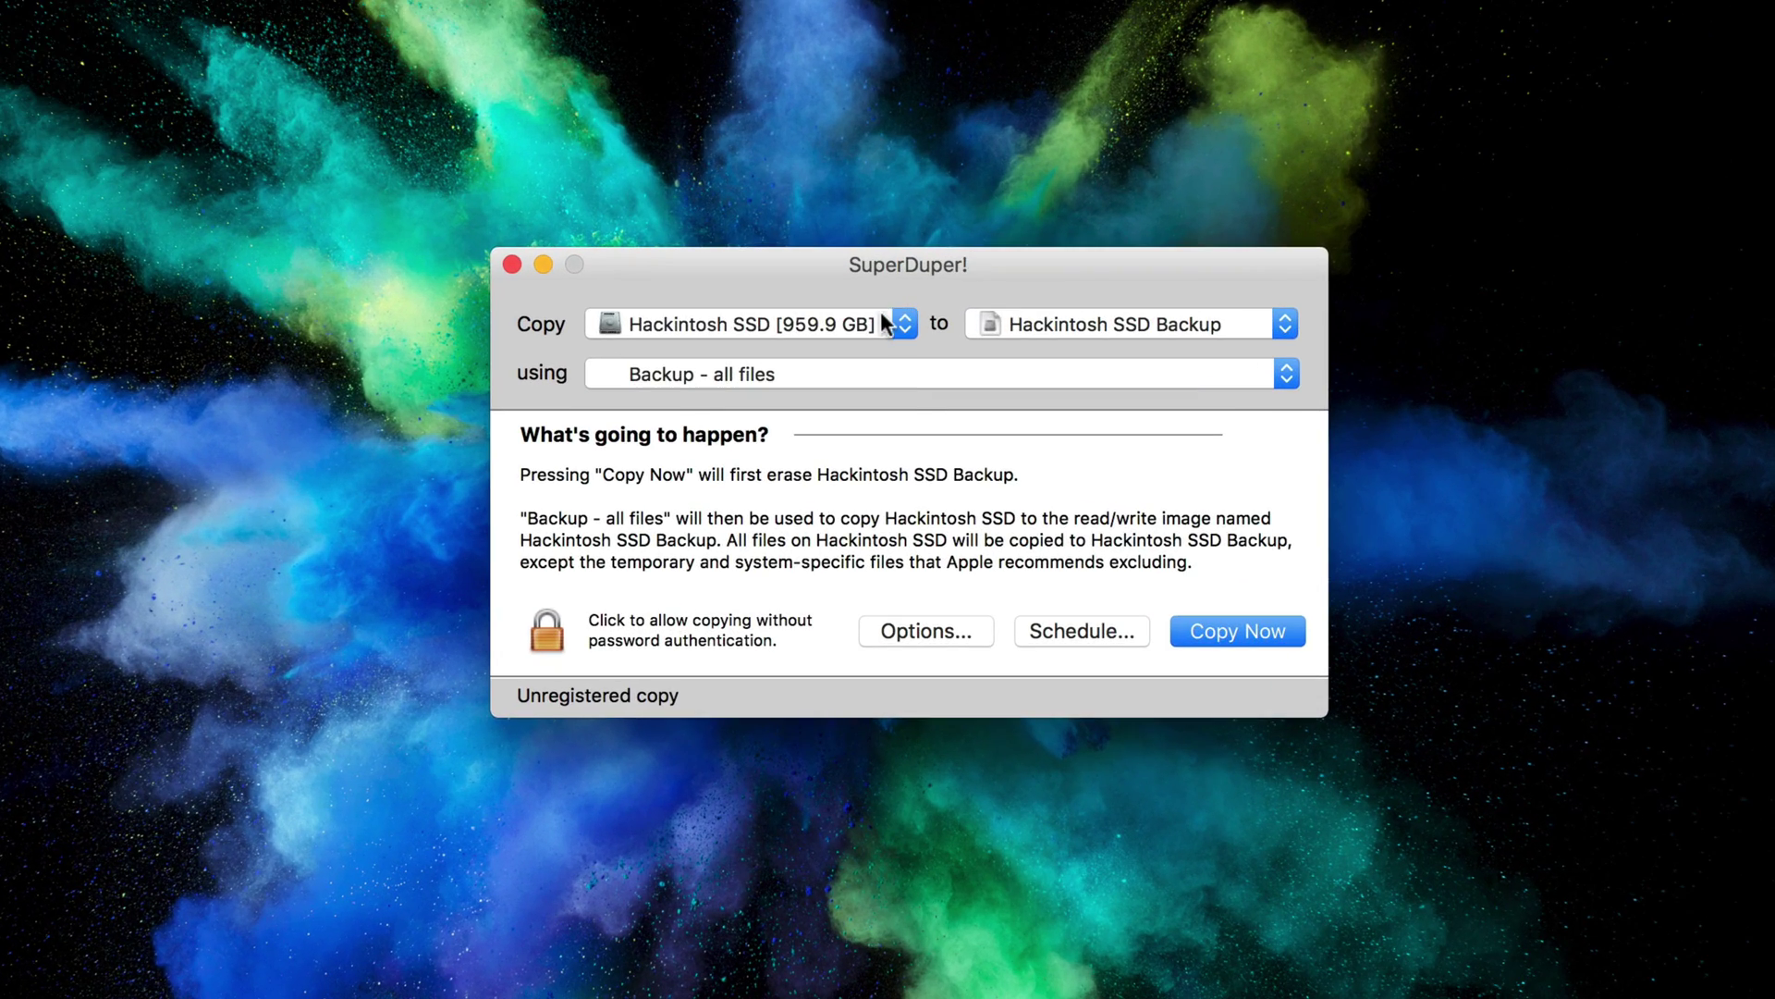
pyautogui.click(883, 324)
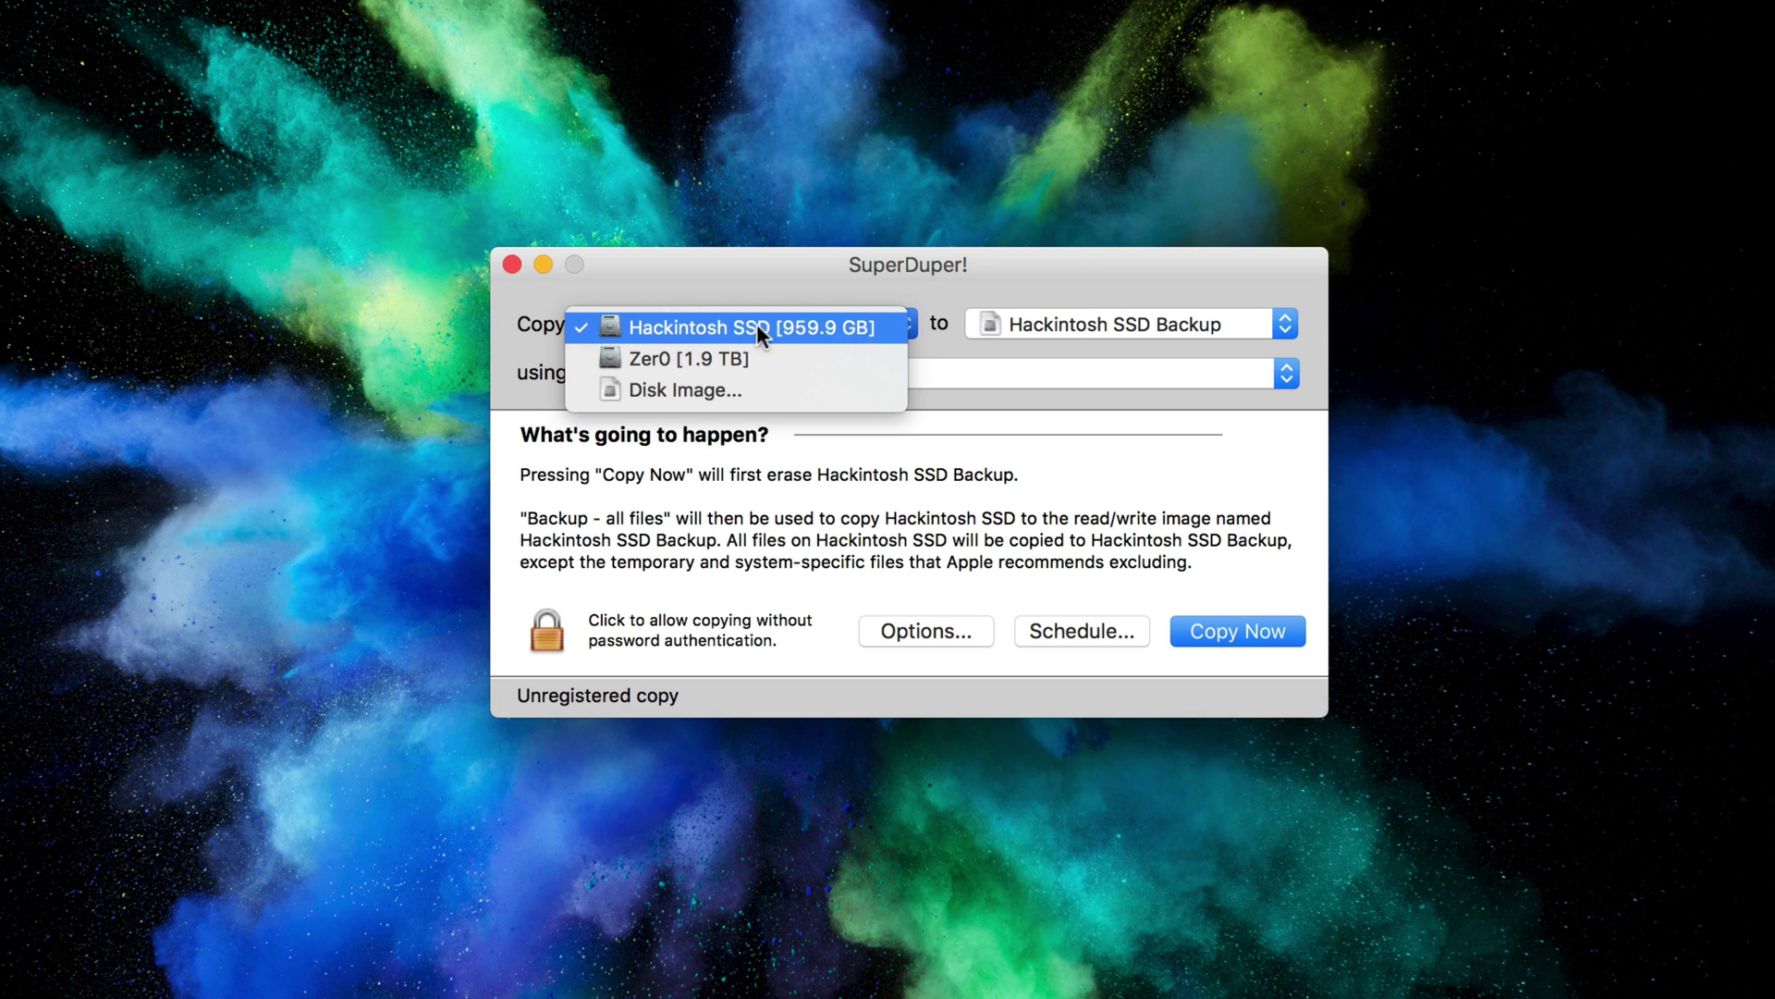
pyautogui.click(839, 326)
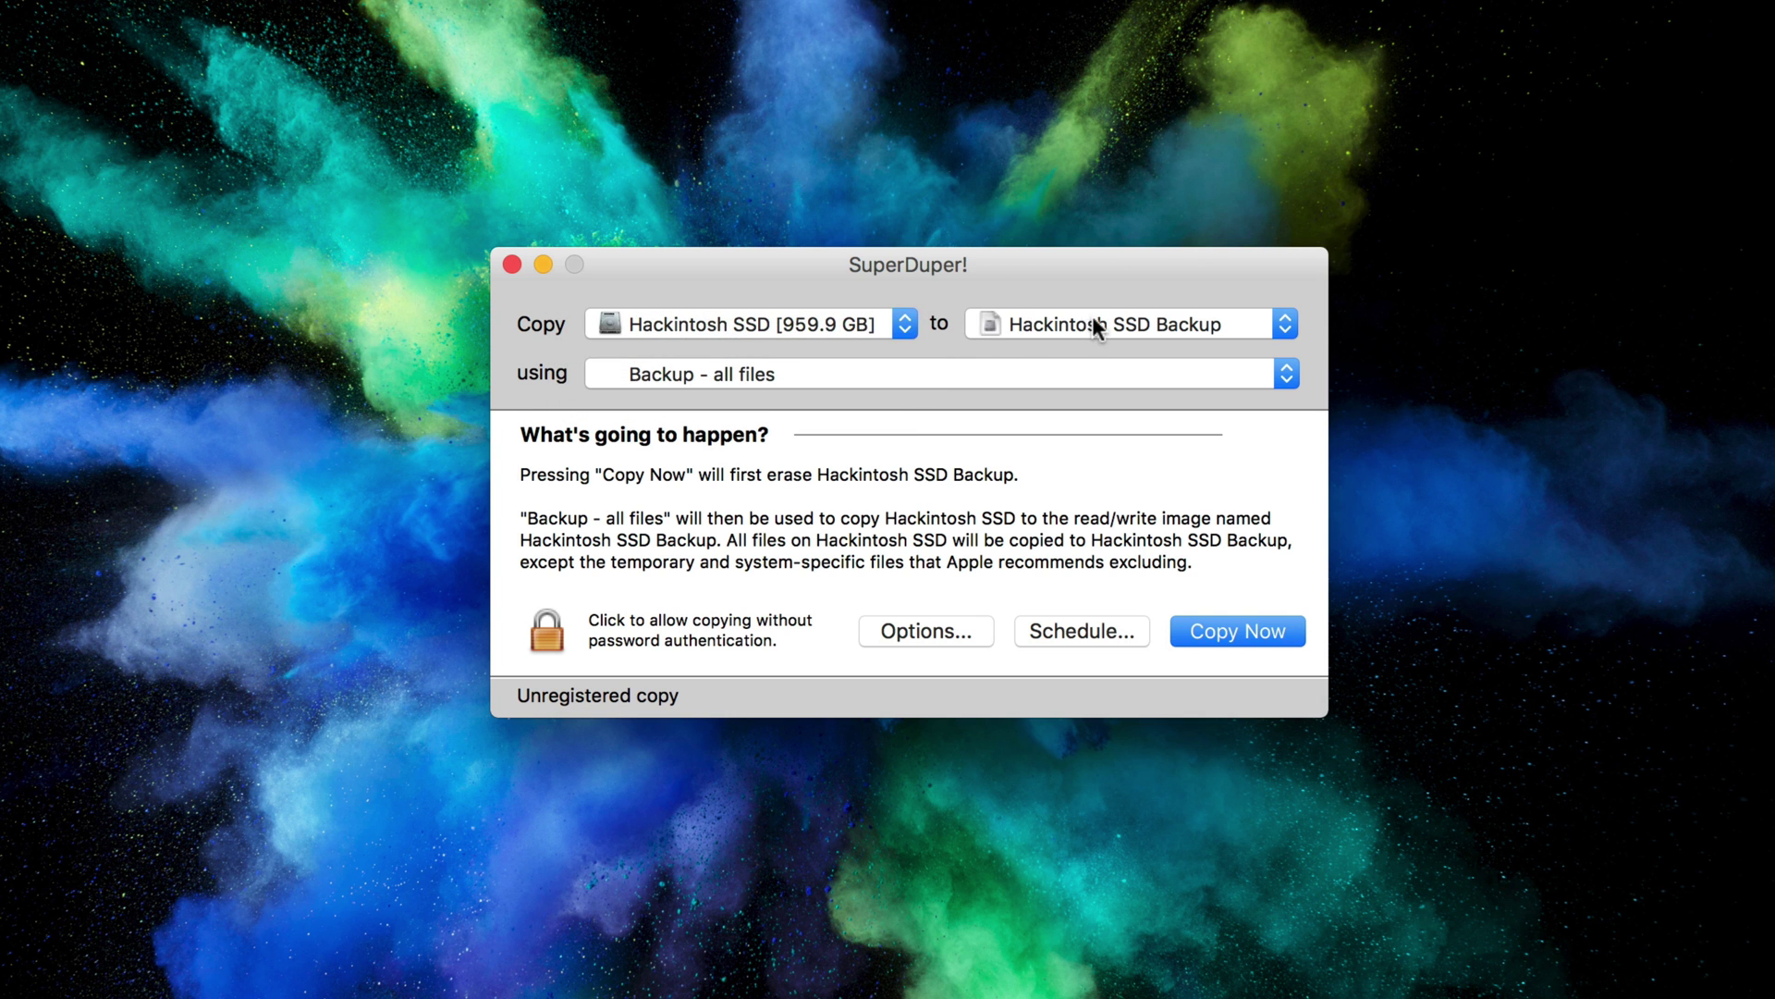
pyautogui.click(1091, 316)
# Save a Read/Write sparse bundle disk image 'Hackintosh SSD Backup' on Desktop as the backup destination.
pyautogui.click(1150, 358)
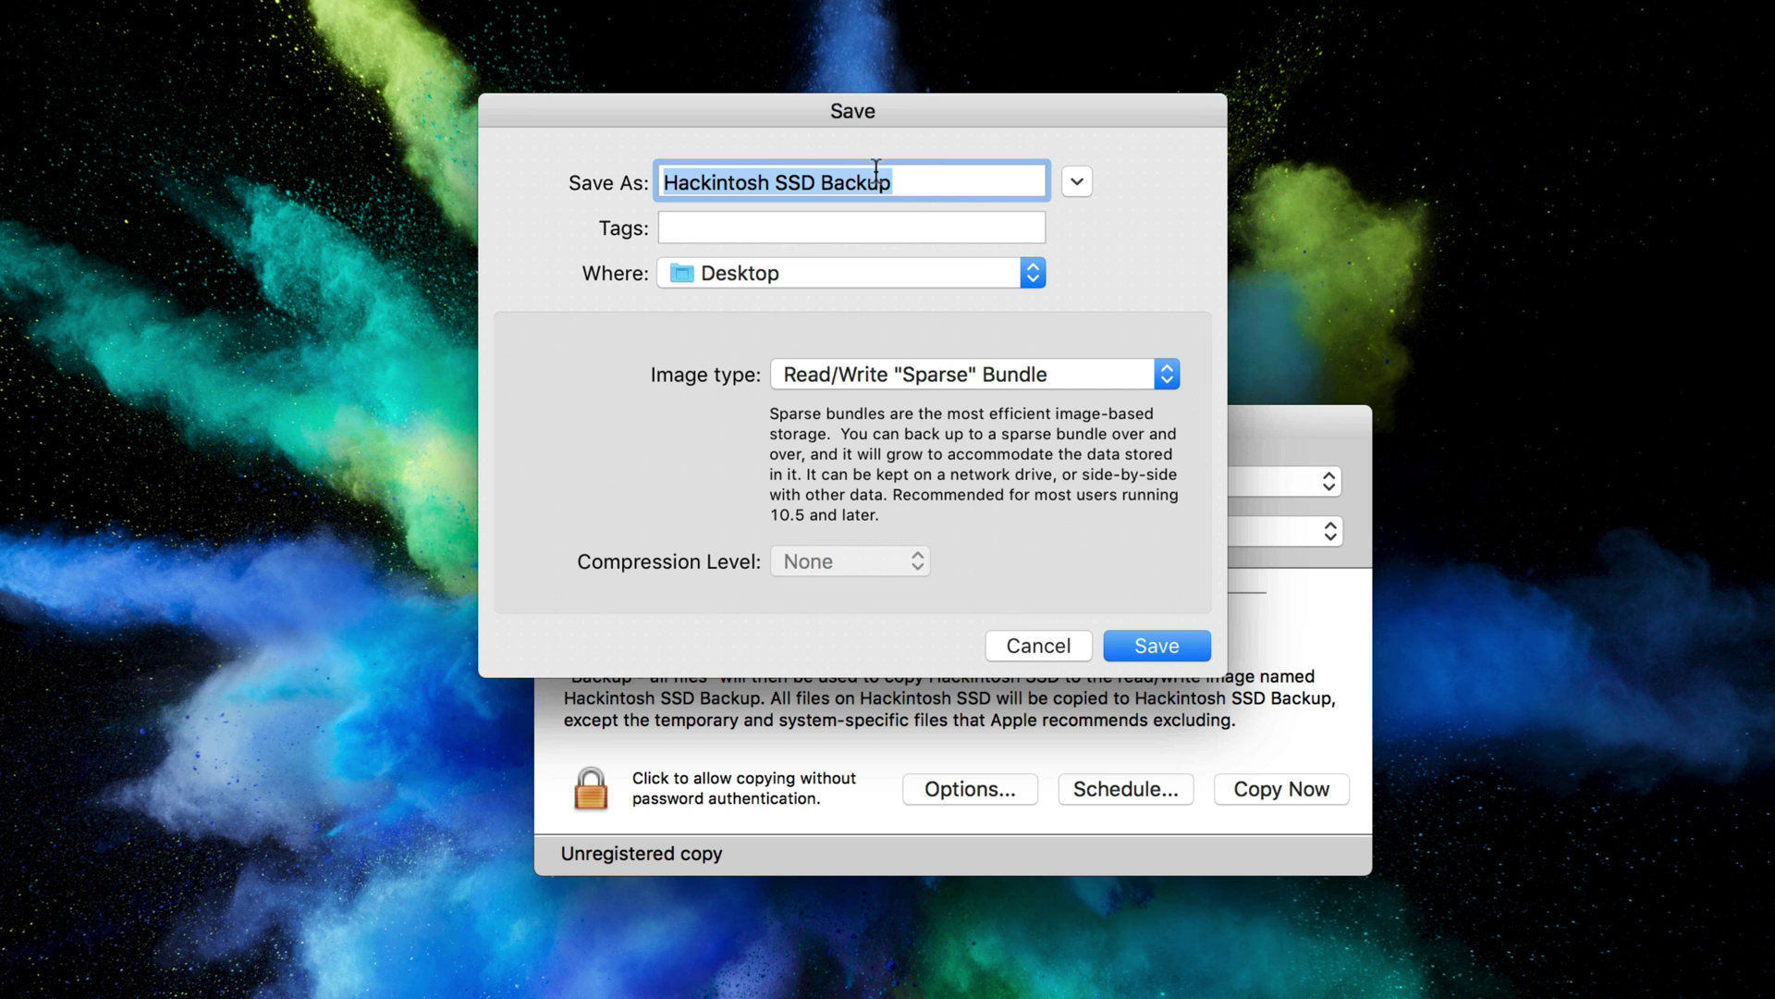
pyautogui.click(876, 172)
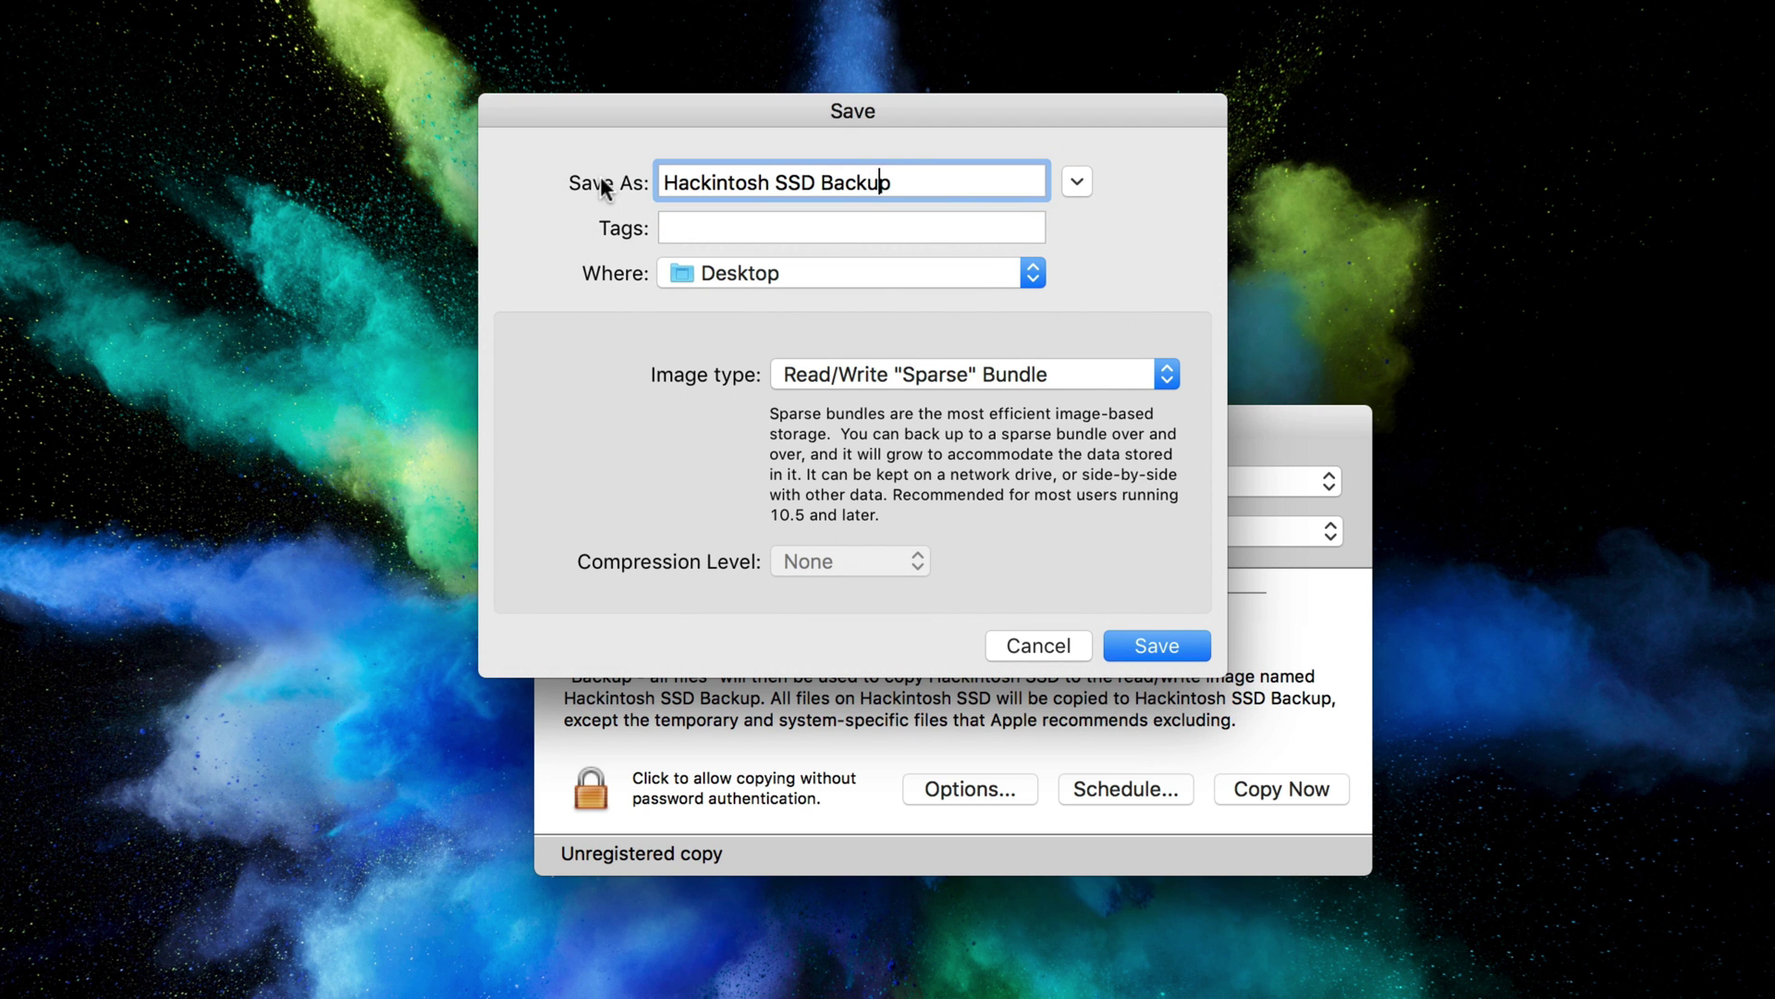
pyautogui.click(1183, 655)
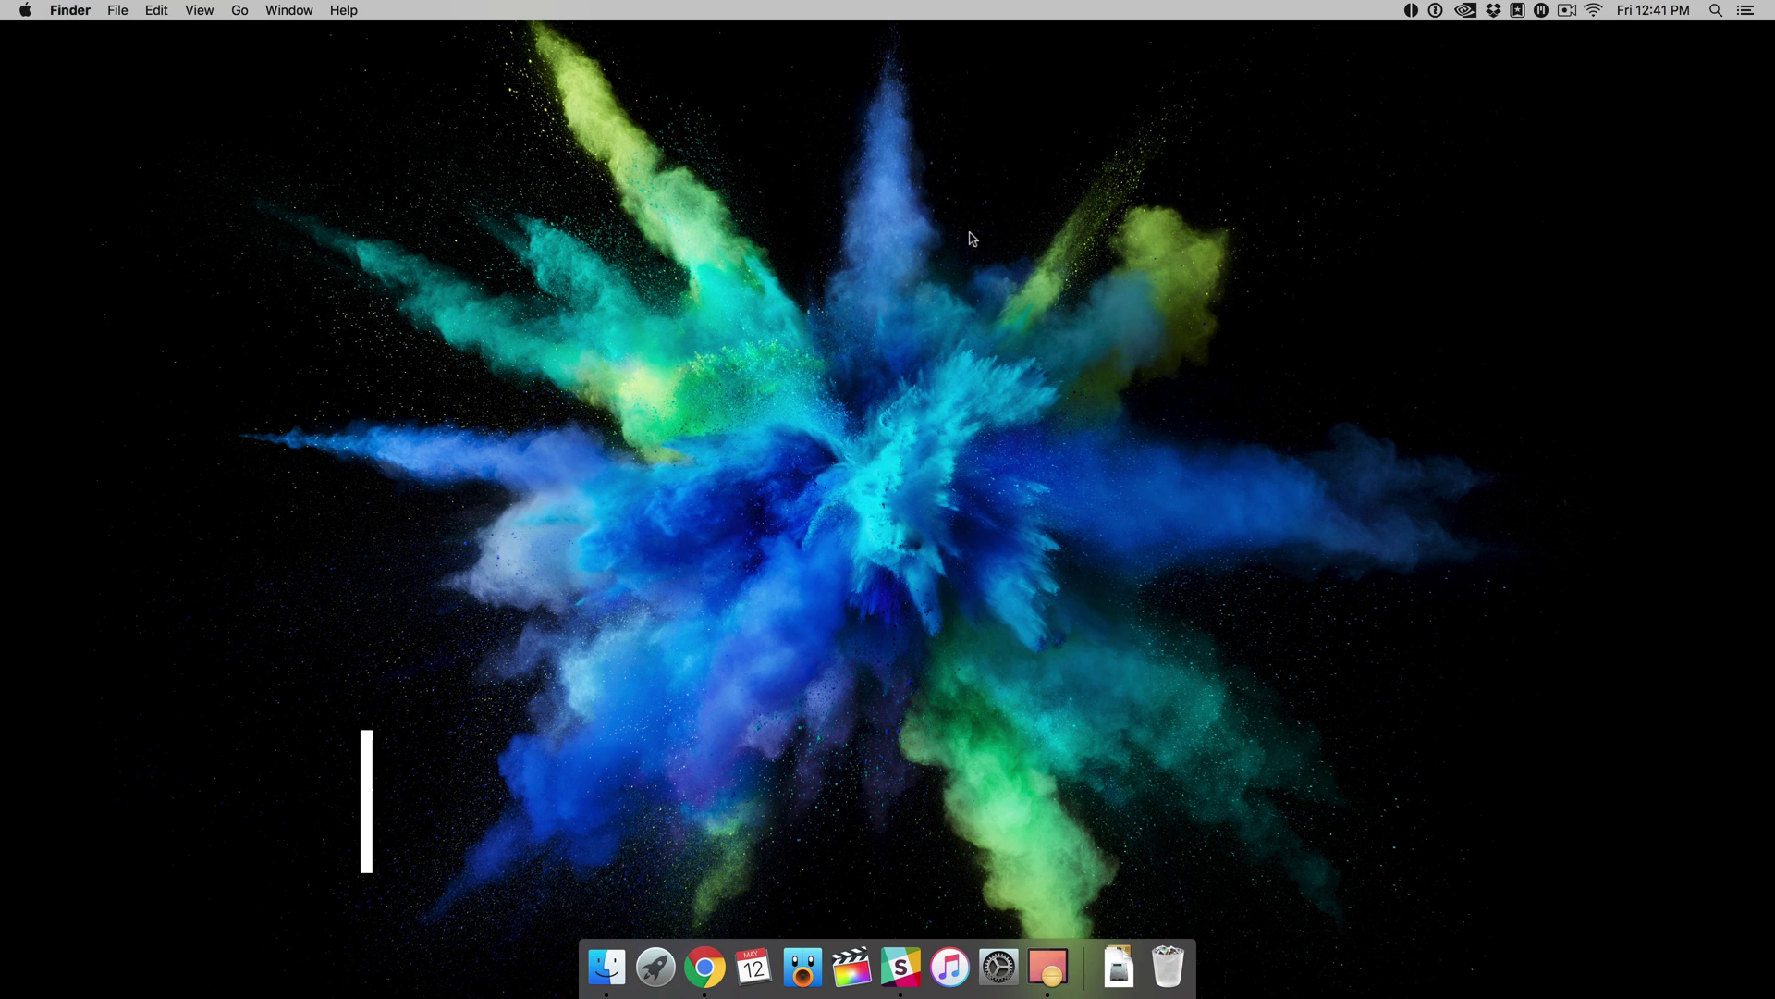
# Launch Intel(R) Power Gadget, centre its monitor window, then quit it.
pyautogui.press('F4')
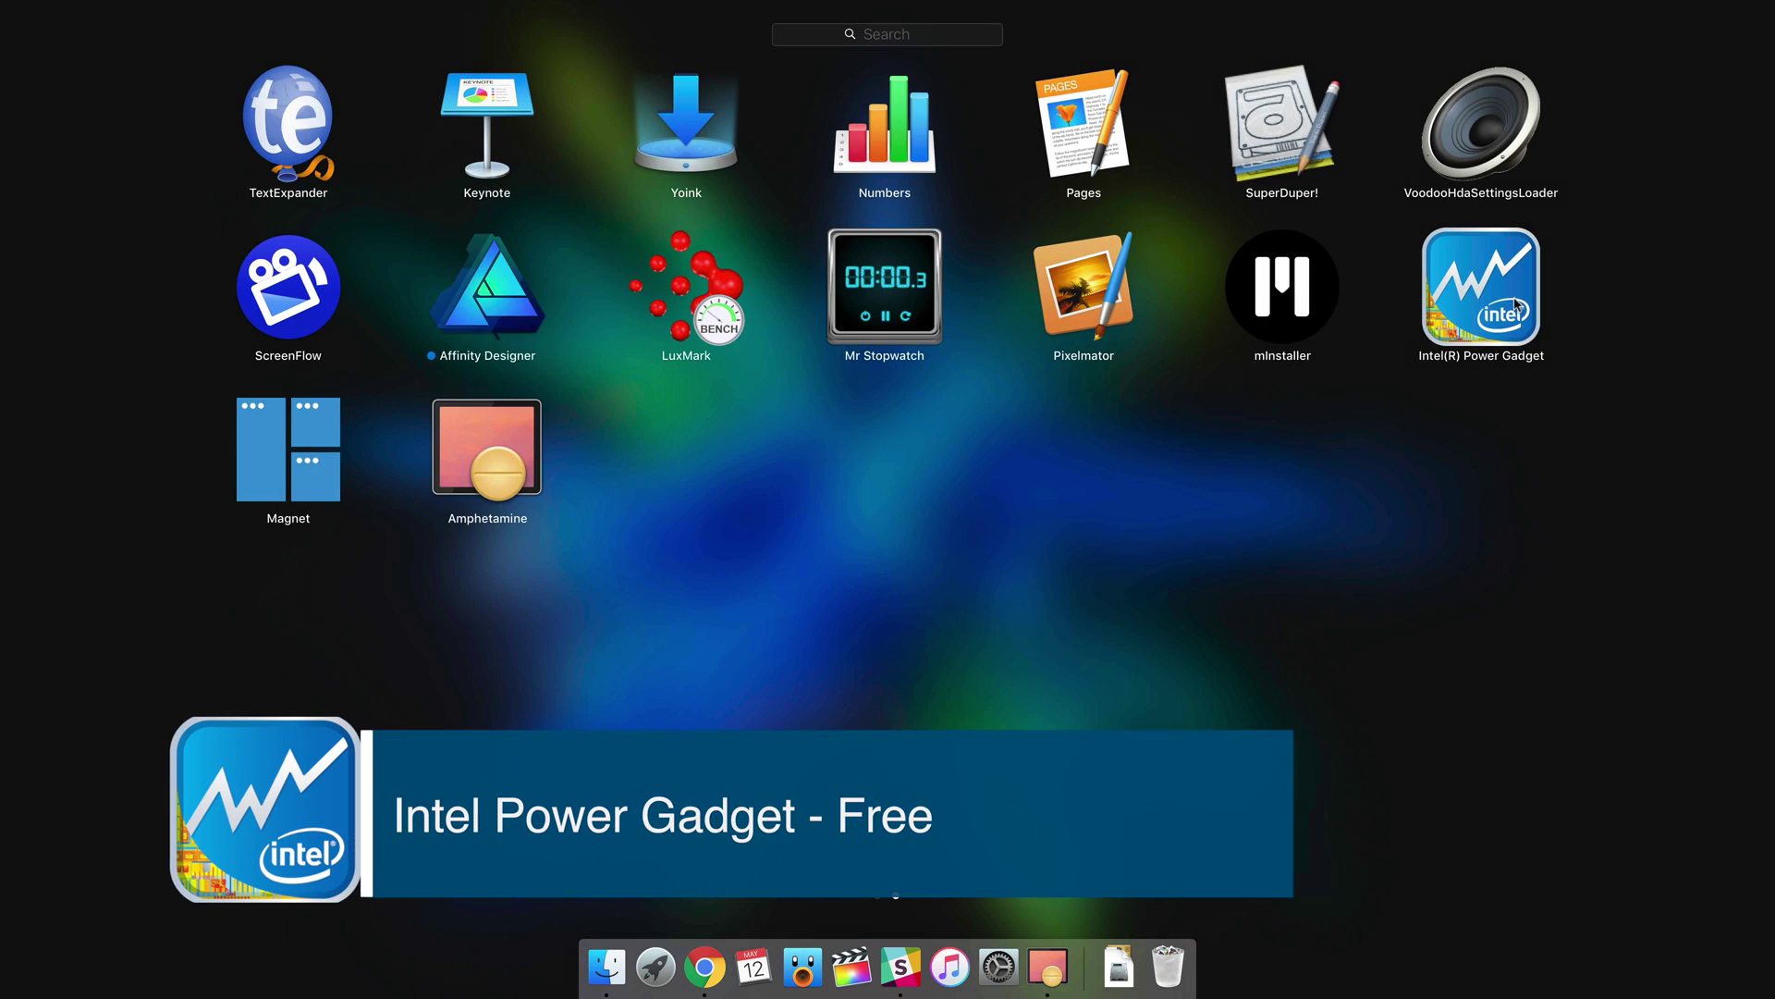
pyautogui.click(1507, 302)
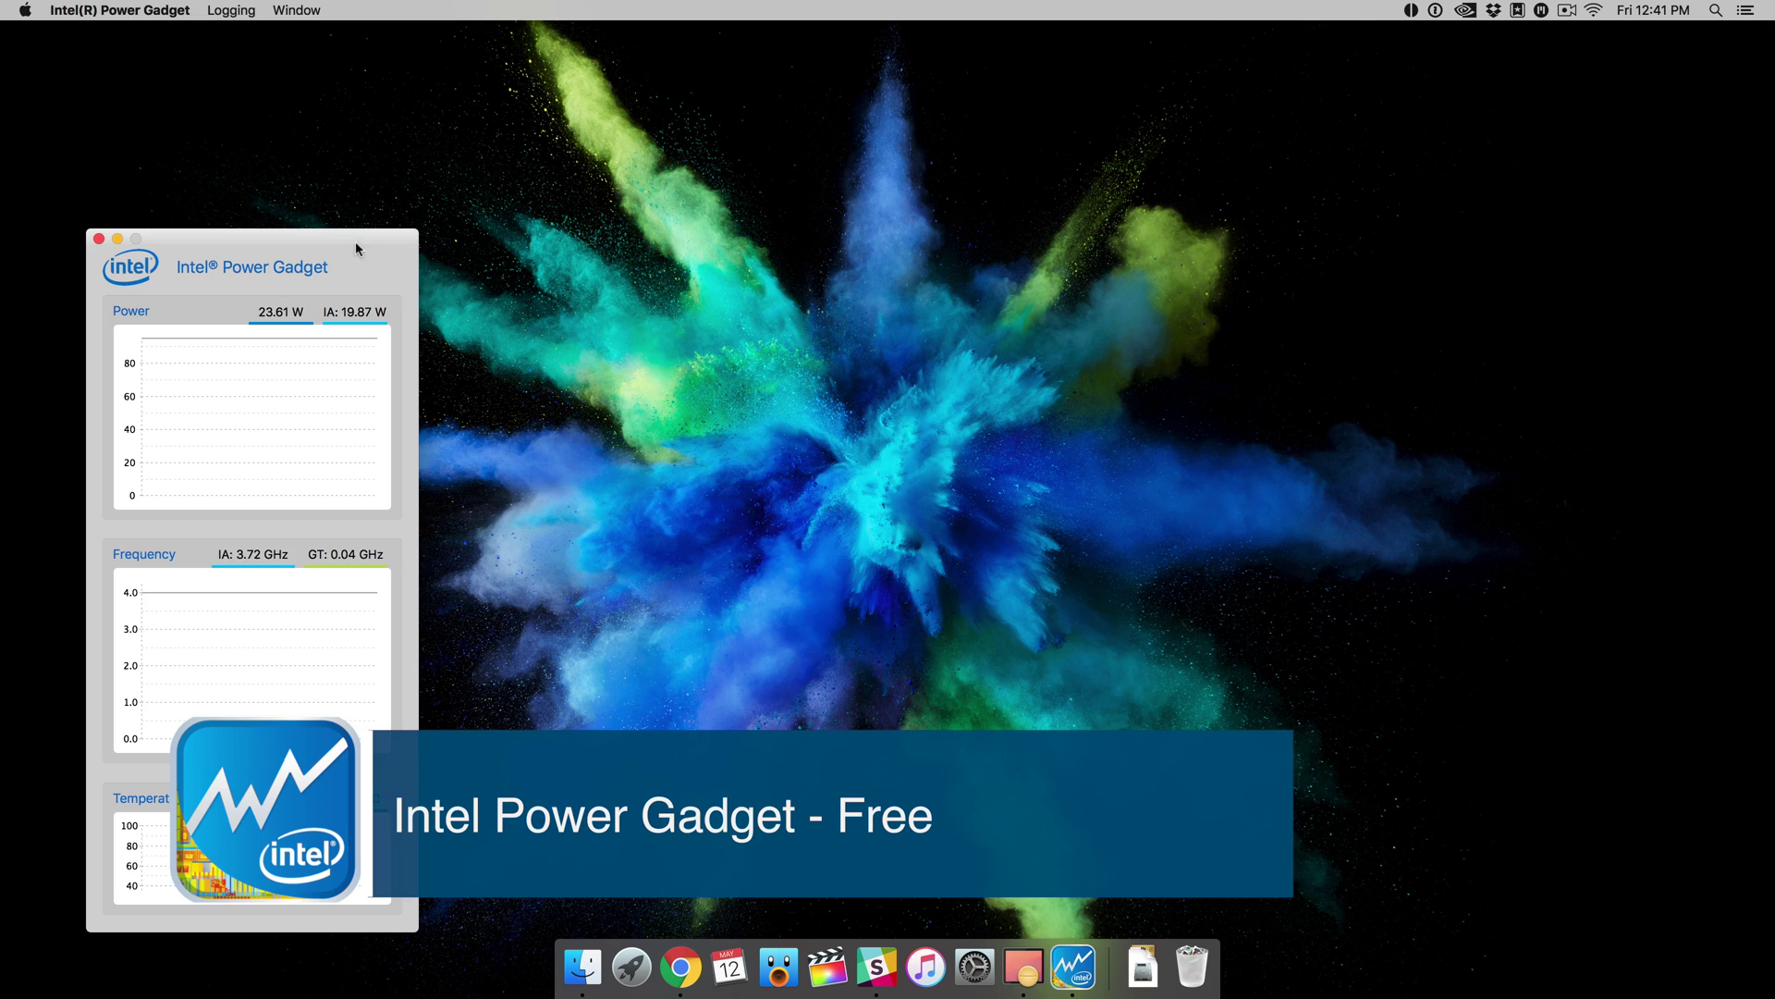
pyautogui.moveTo(356, 250); pyautogui.dragTo(990, 164)
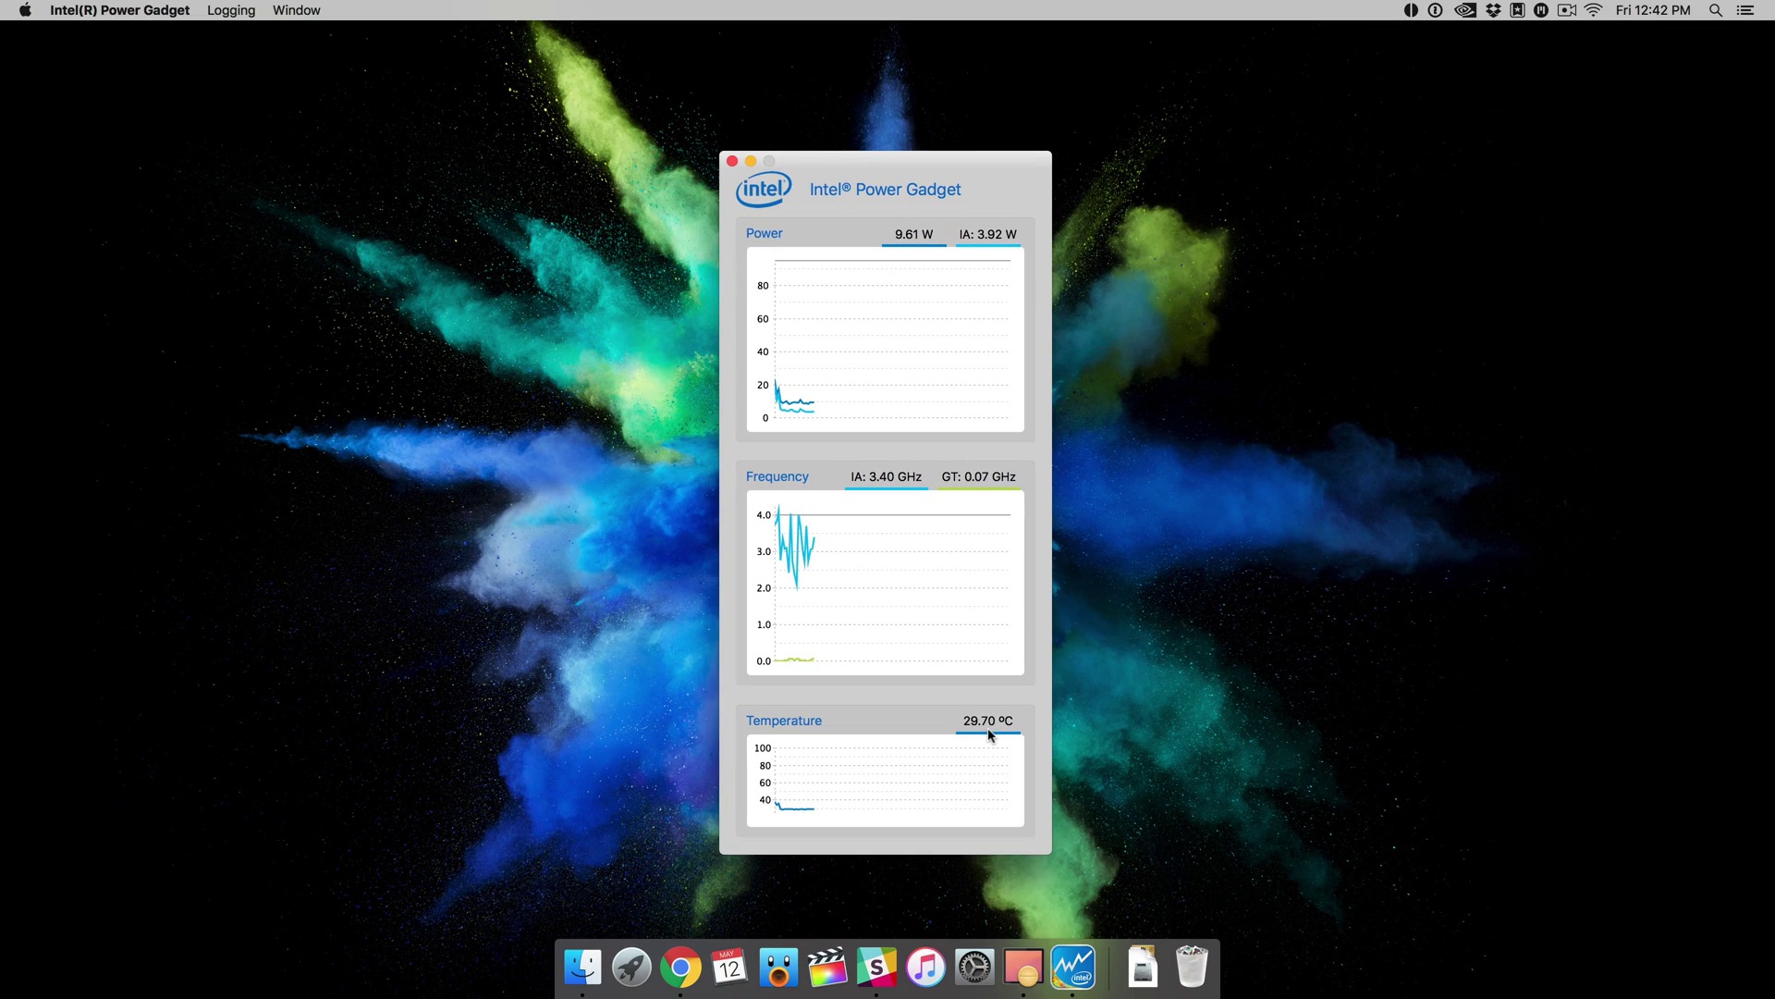
pyautogui.press('super+q')
# Launch Mr Stopwatch and set its window opacity to about a quarter in settings.
pyautogui.press('F4')
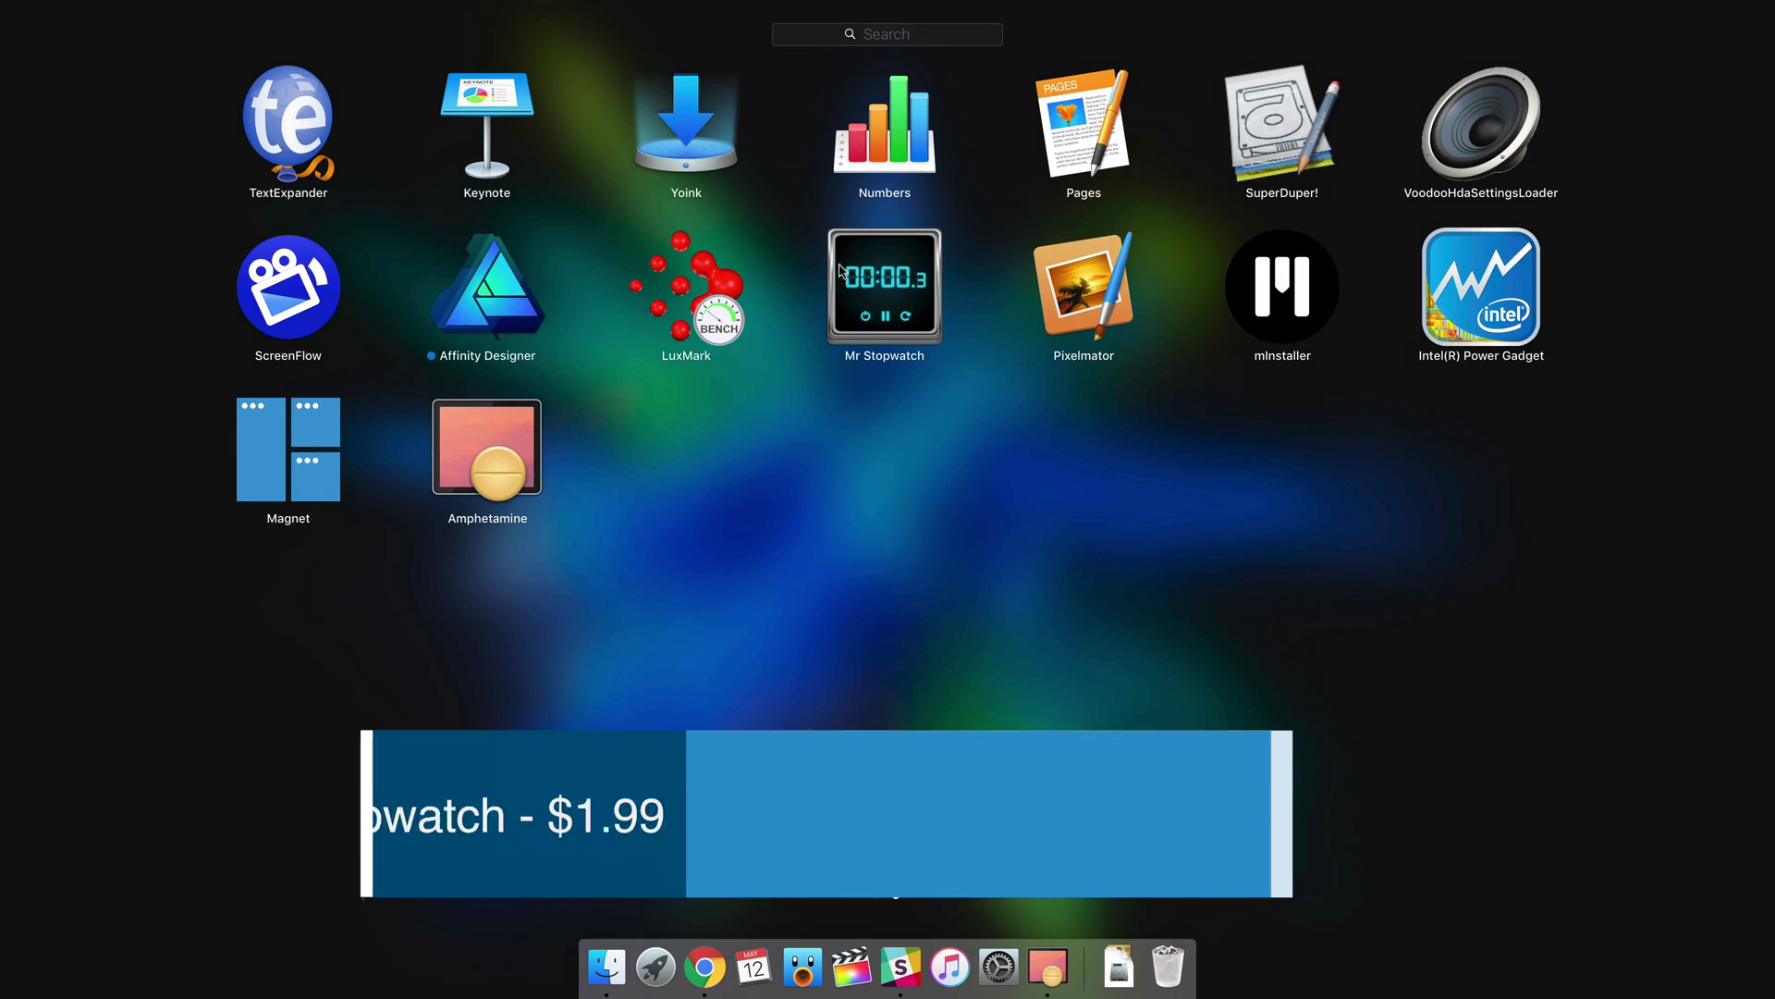
pyautogui.click(840, 270)
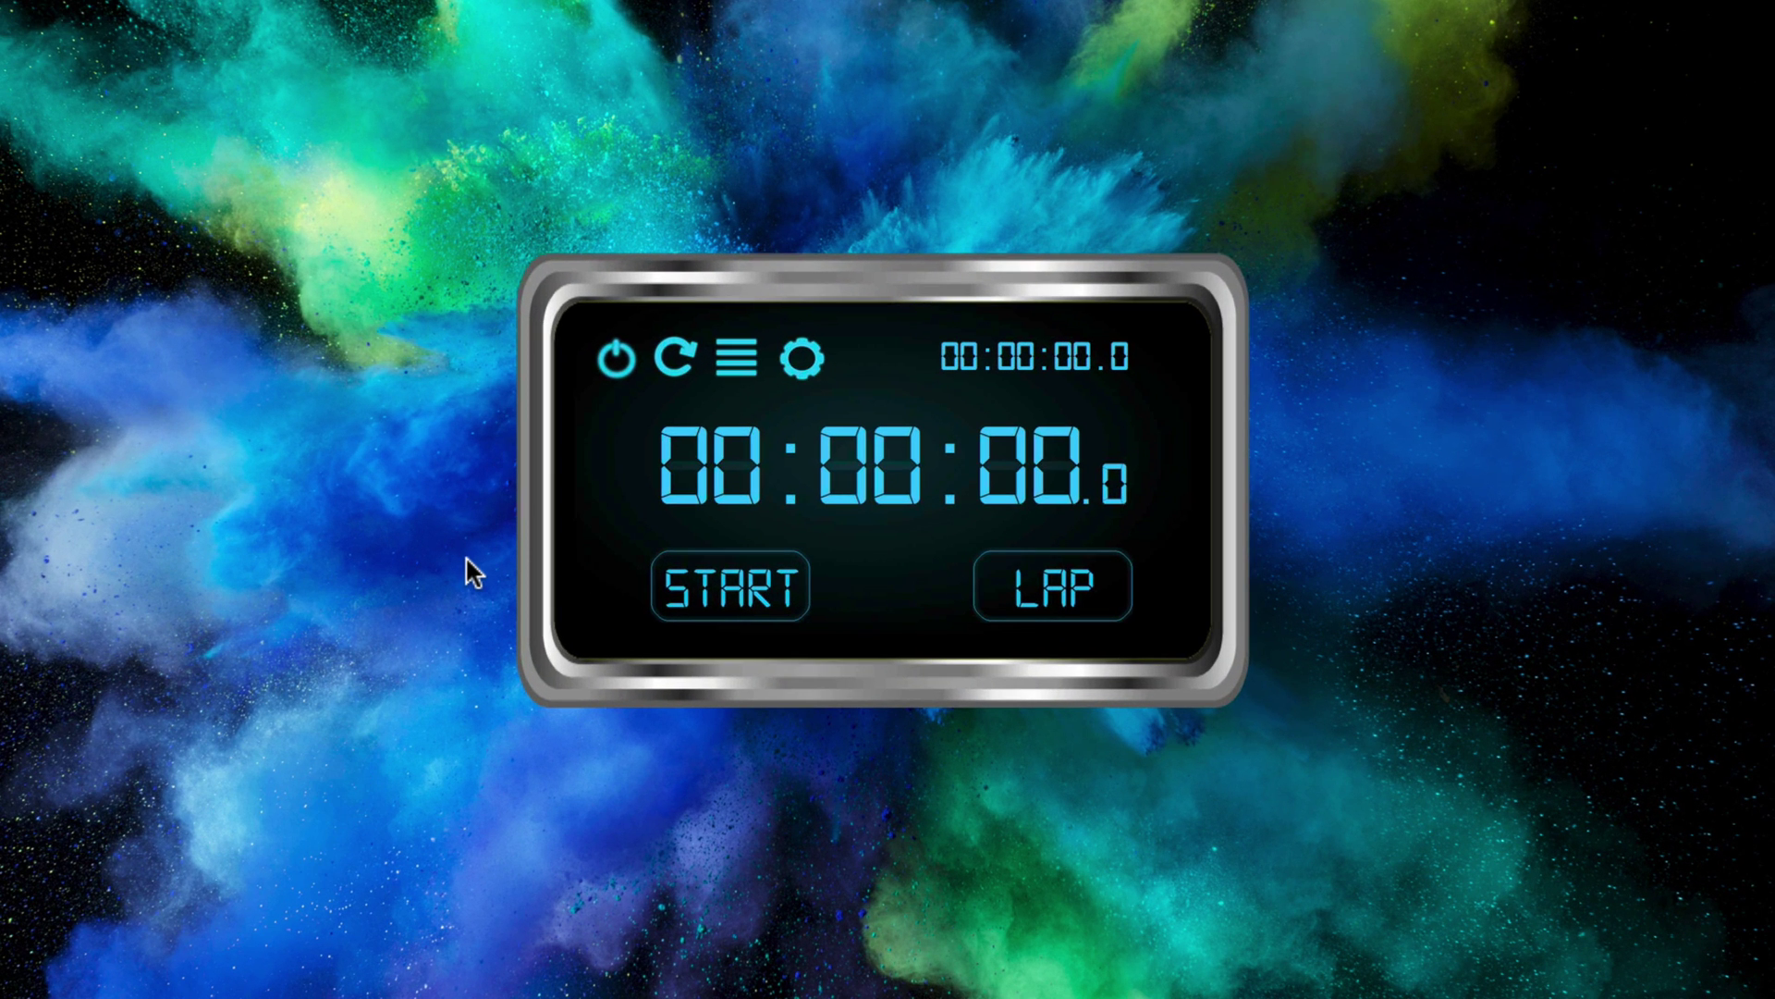
pyautogui.click(801, 368)
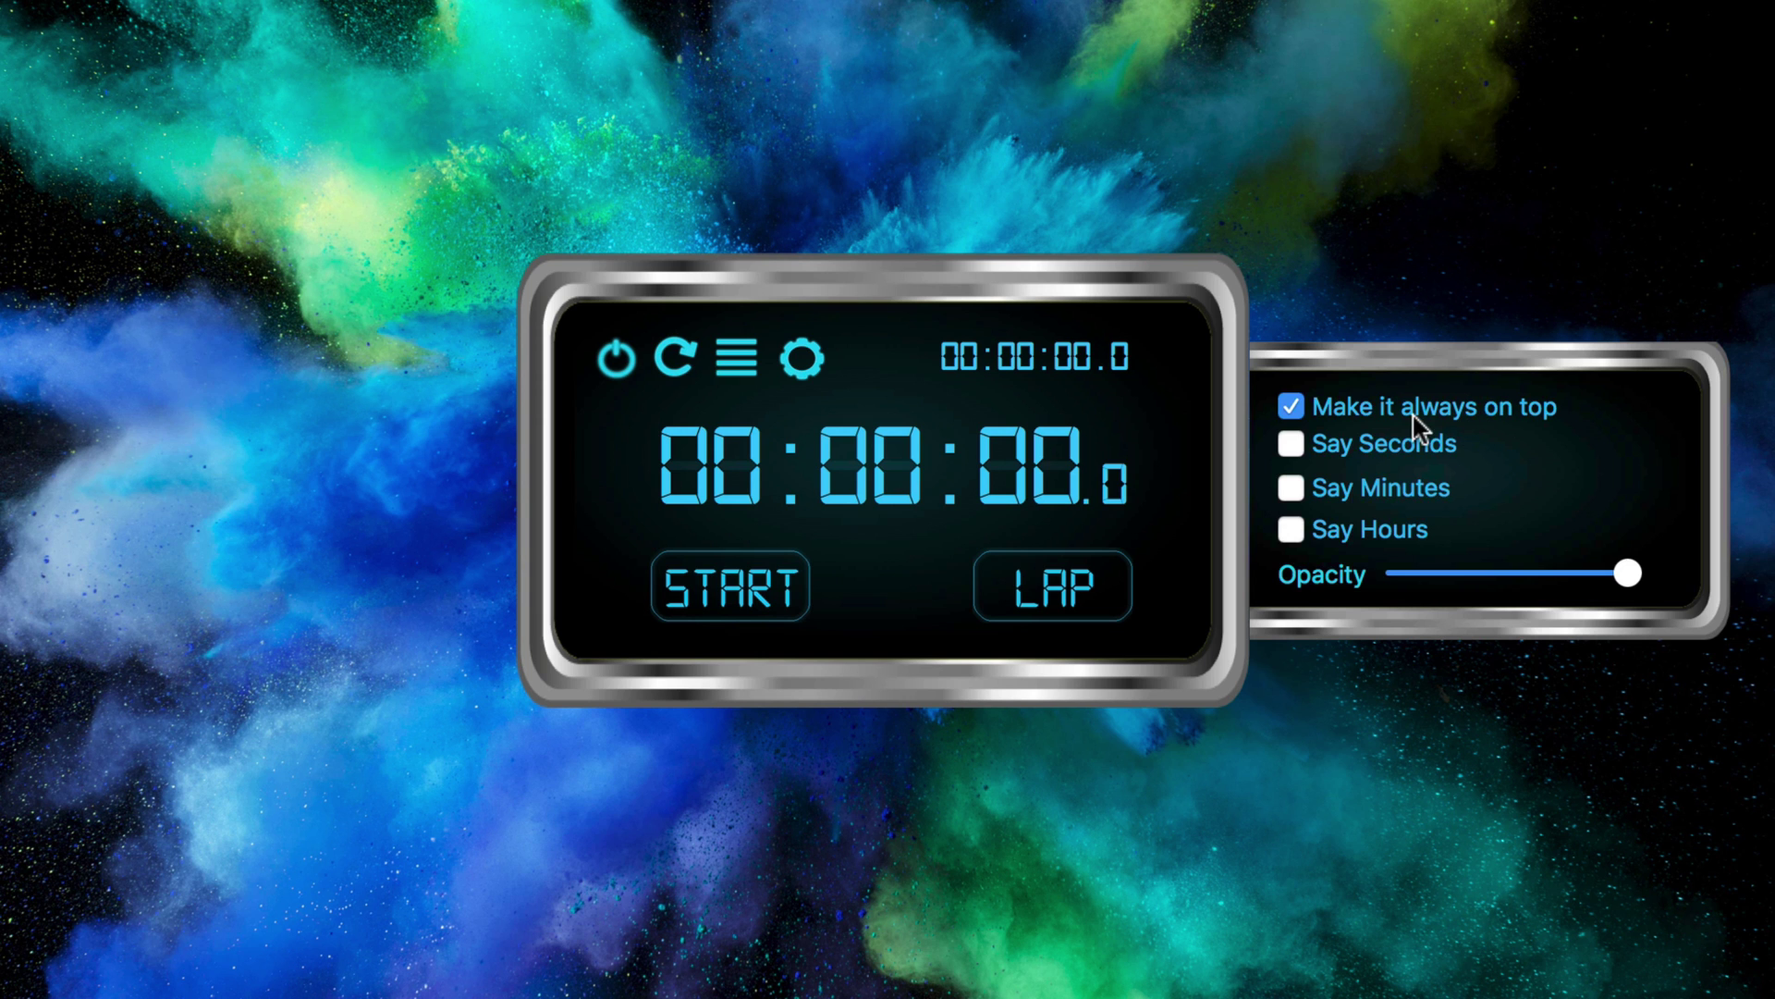
pyautogui.moveTo(1626, 574); pyautogui.dragTo(1675, 569)
# Time two laps, stop the timer at 10.2 seconds, and quit Mr Stopwatch.
pyautogui.click(801, 356)
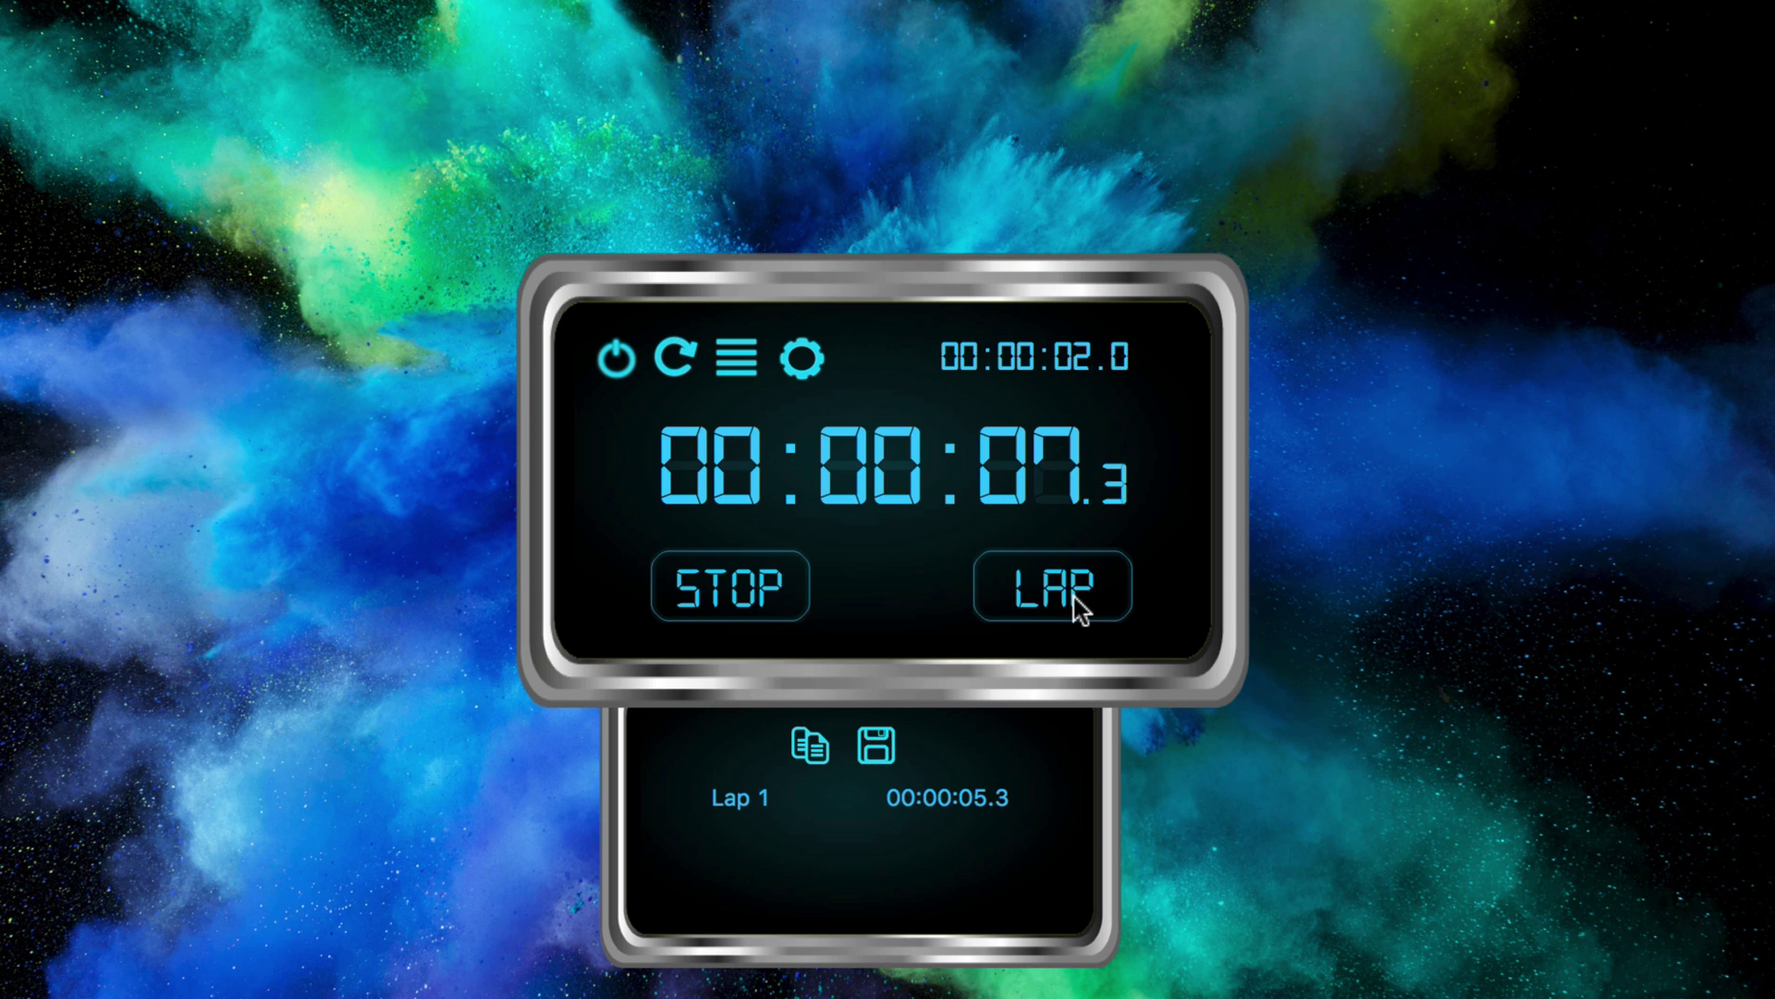
pyautogui.click(1078, 608)
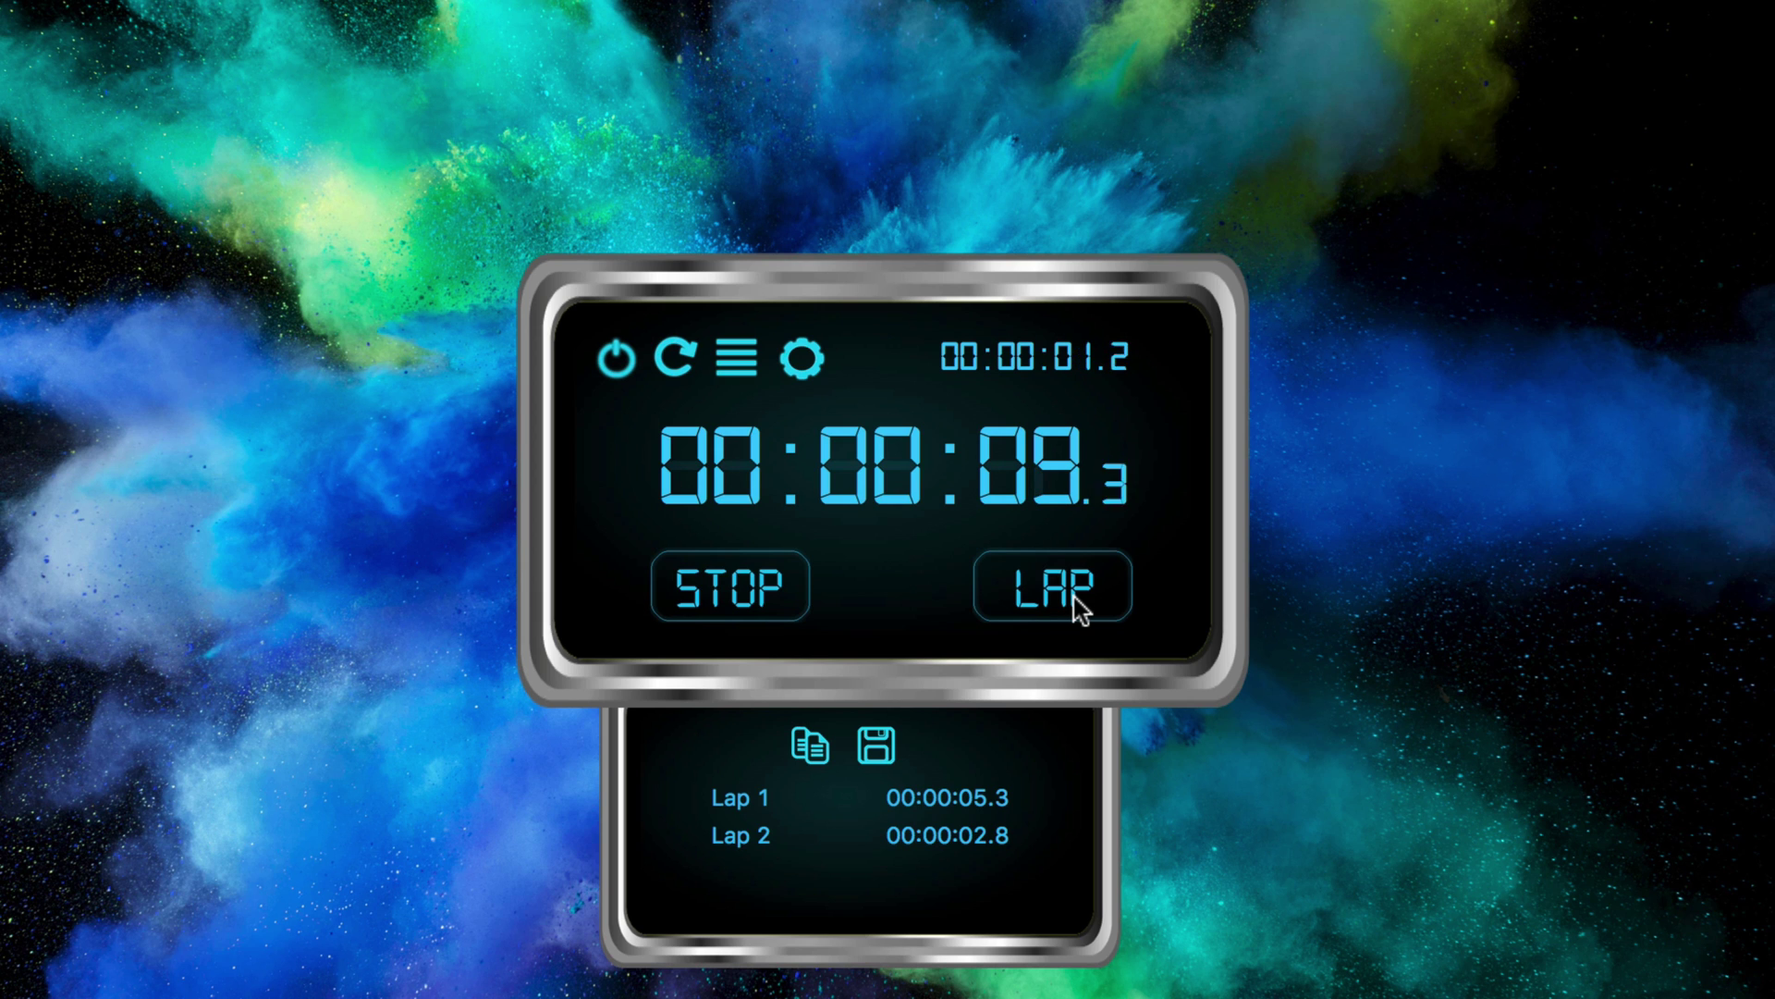
pyautogui.click(740, 601)
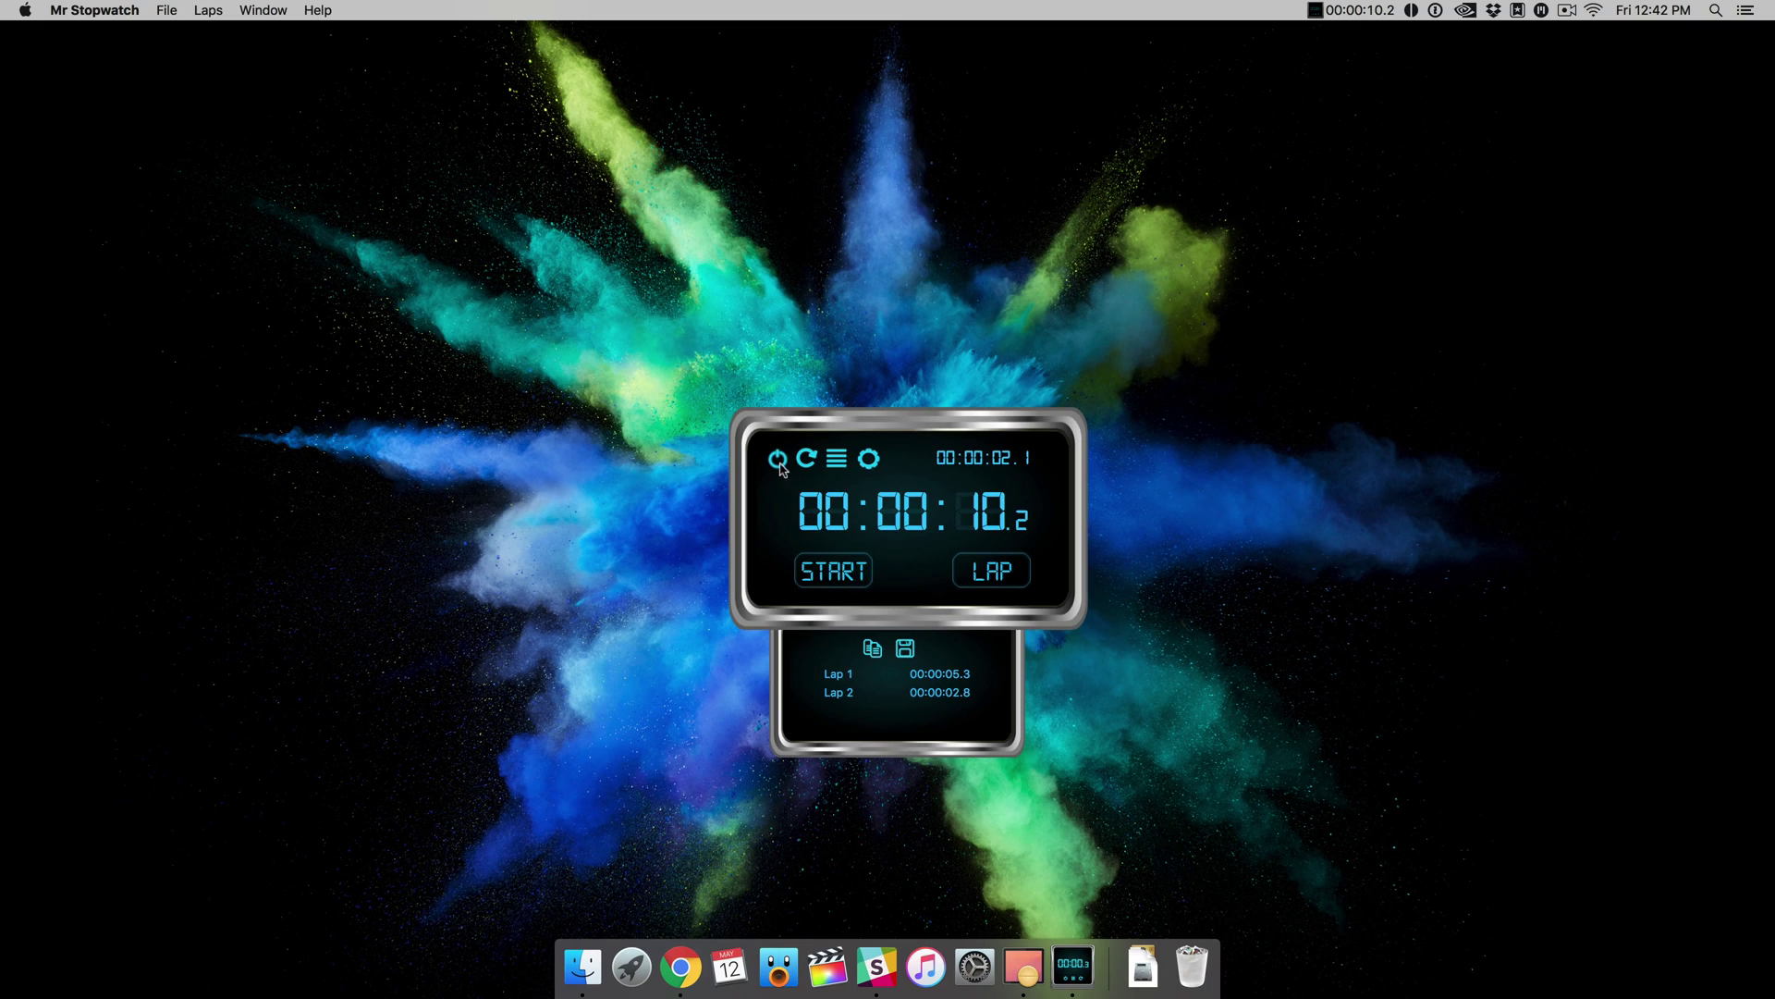
pyautogui.click(777, 460)
pyautogui.press('F4')
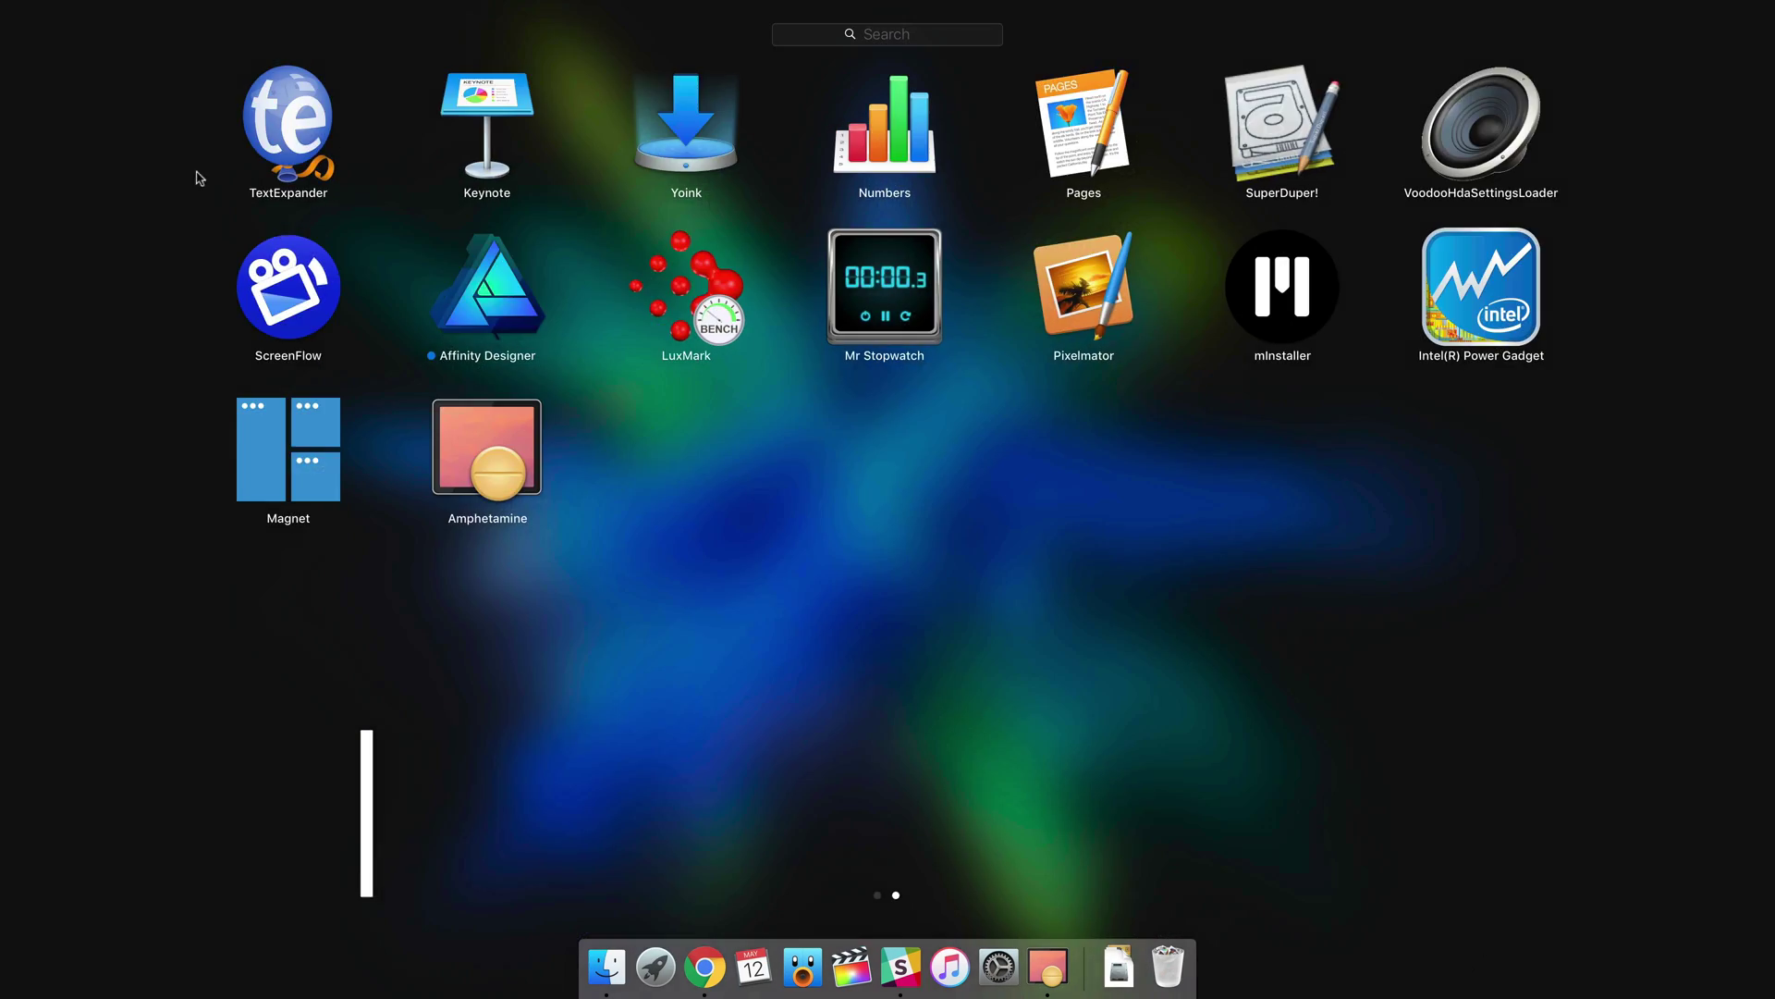
# Launch Magnet, snap the Finder Movies window to the left half, then drag it back to centre.
pyautogui.click(309, 432)
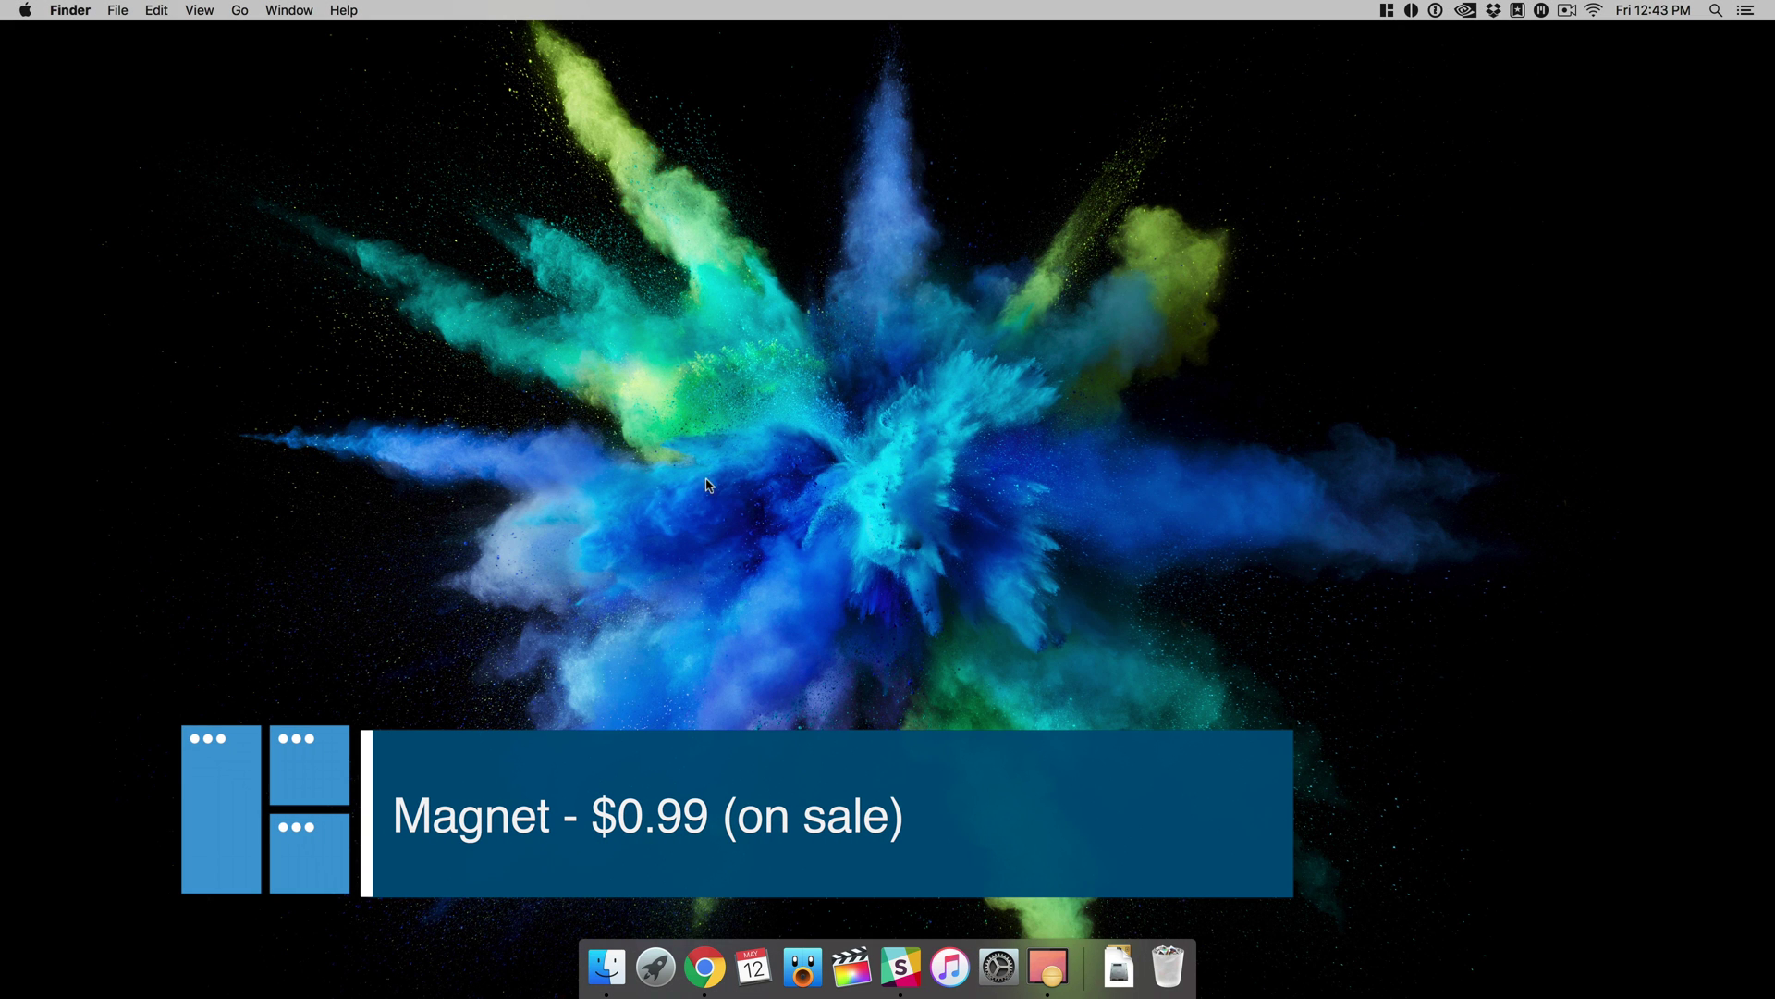
pyautogui.click(607, 967)
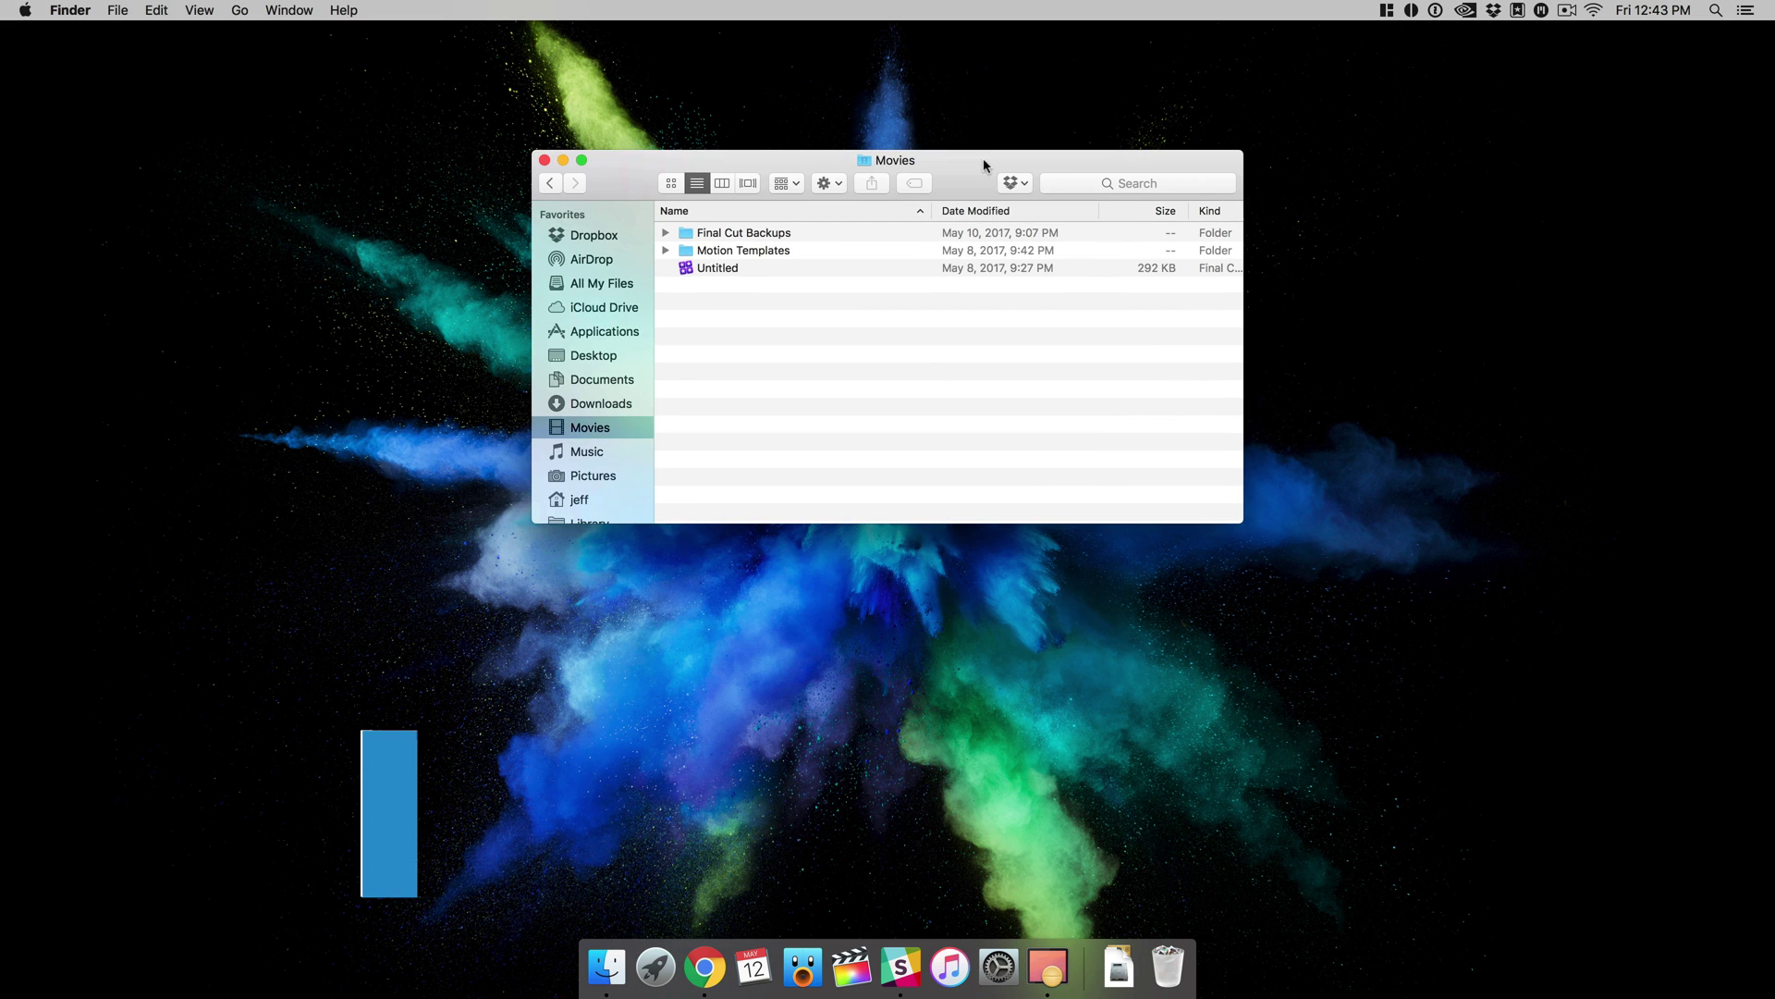
pyautogui.moveTo(909, 173); pyautogui.dragTo(3, 5)
pyautogui.moveTo(366, 41); pyautogui.dragTo(2, 205)
pyautogui.moveTo(192, 37); pyautogui.dragTo(893, 348)
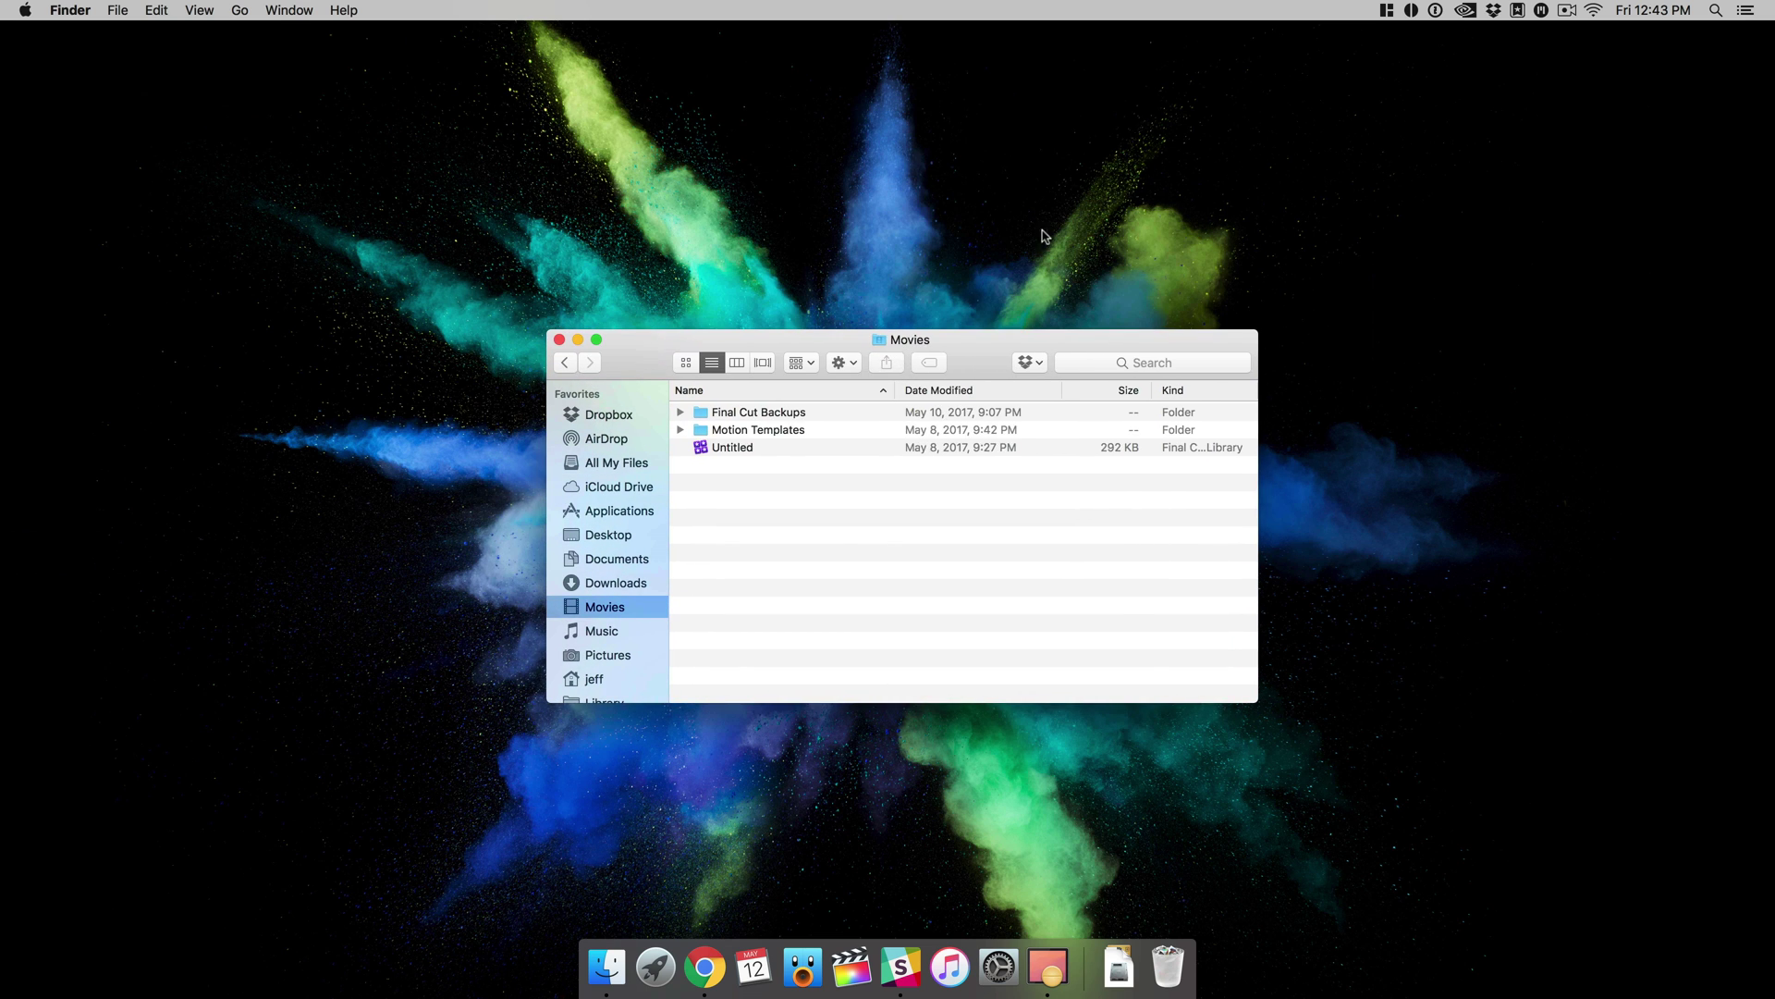
# Use Magnet's menu to snap the Movies window left, right, top half, then centre it.
pyautogui.click(1388, 10)
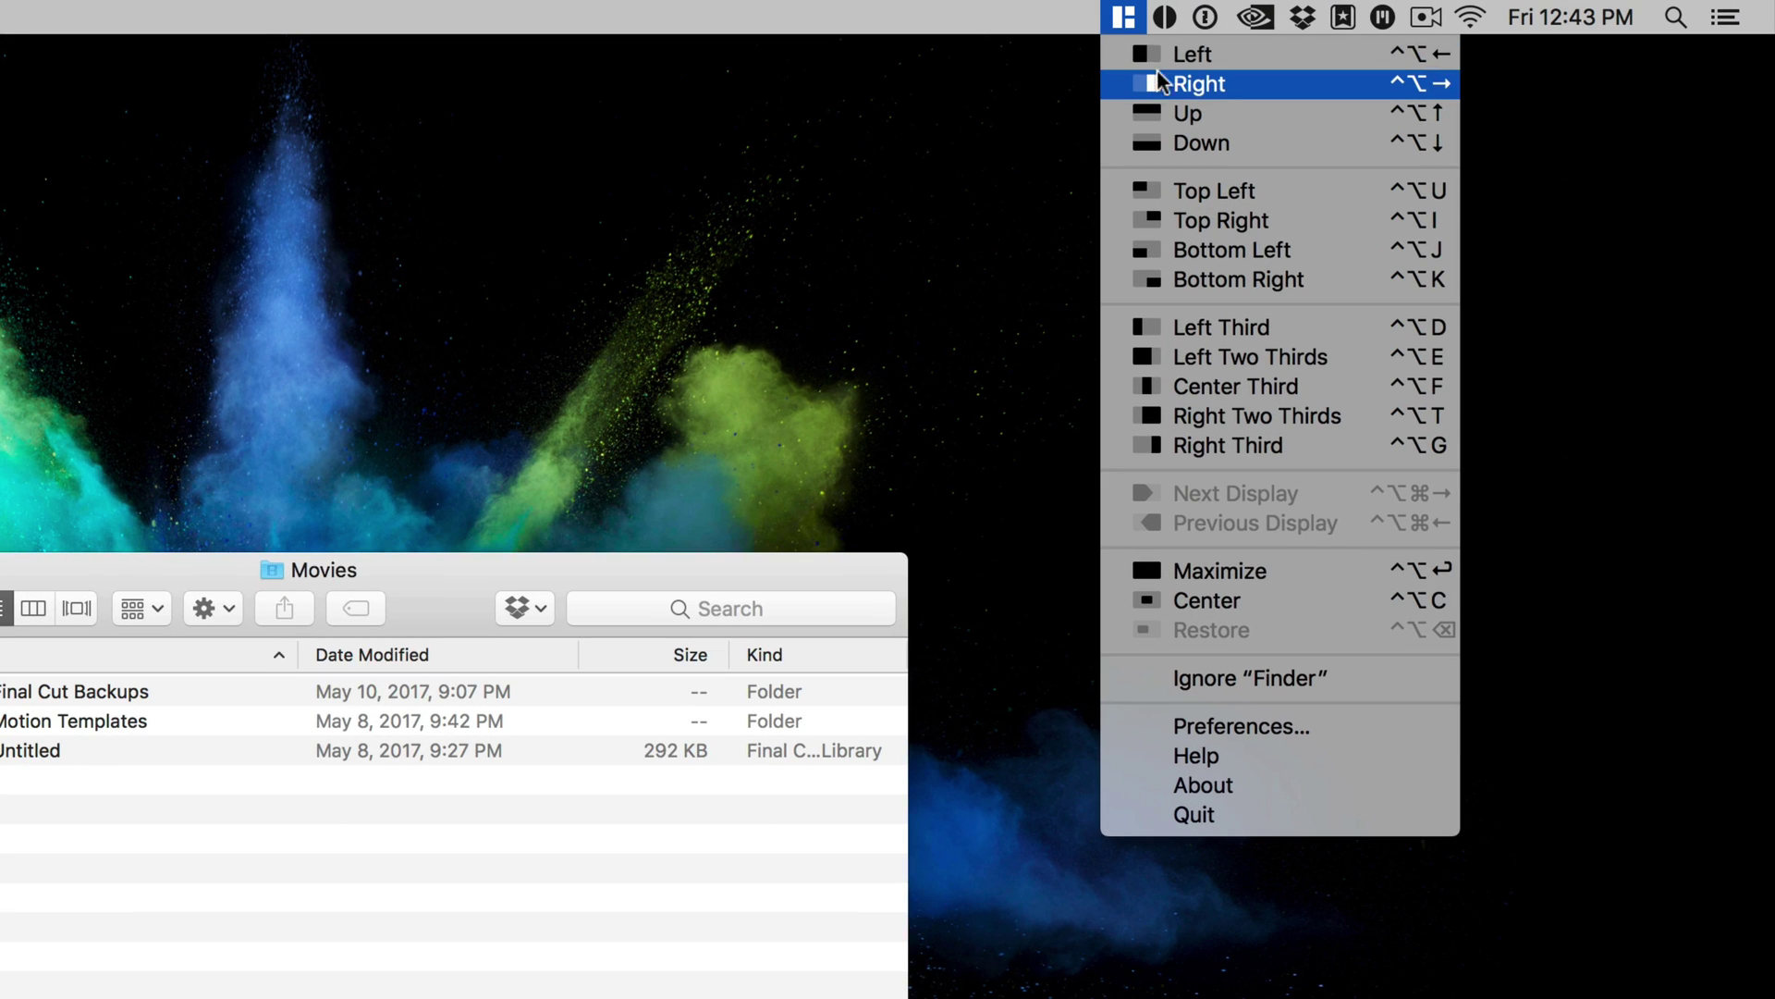
pyautogui.click(1161, 59)
pyautogui.click(1125, 18)
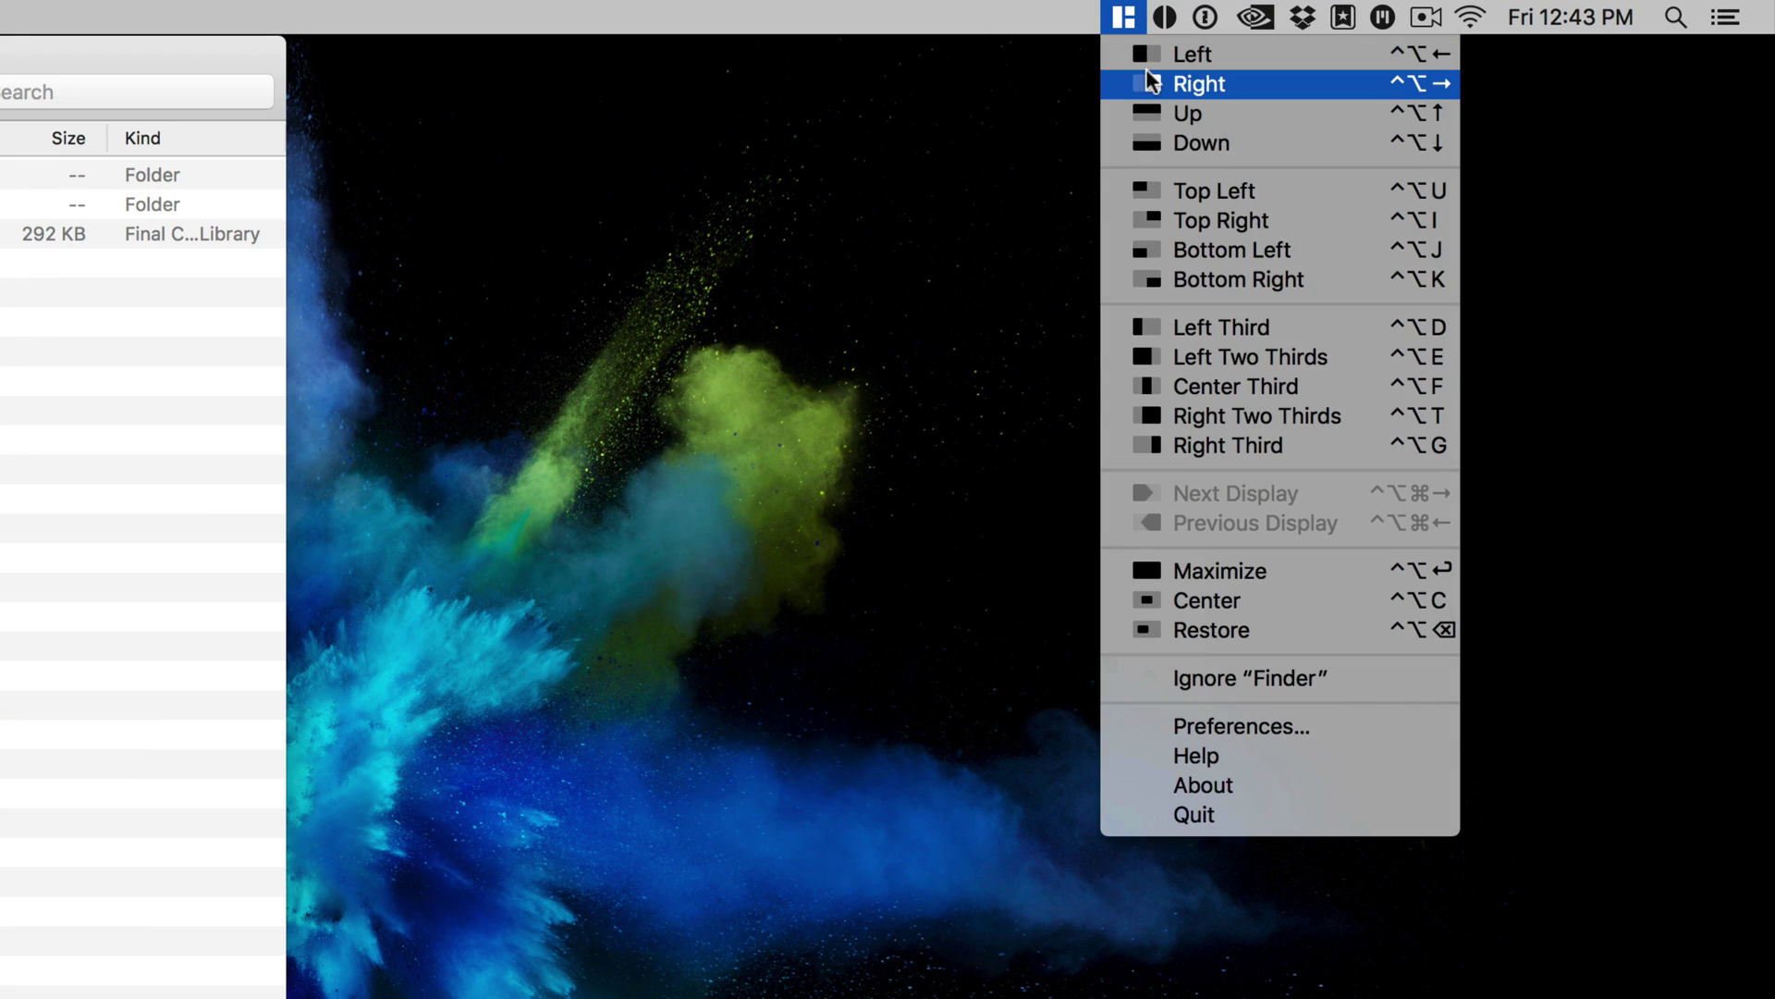
pyautogui.click(1151, 82)
pyautogui.click(1125, 17)
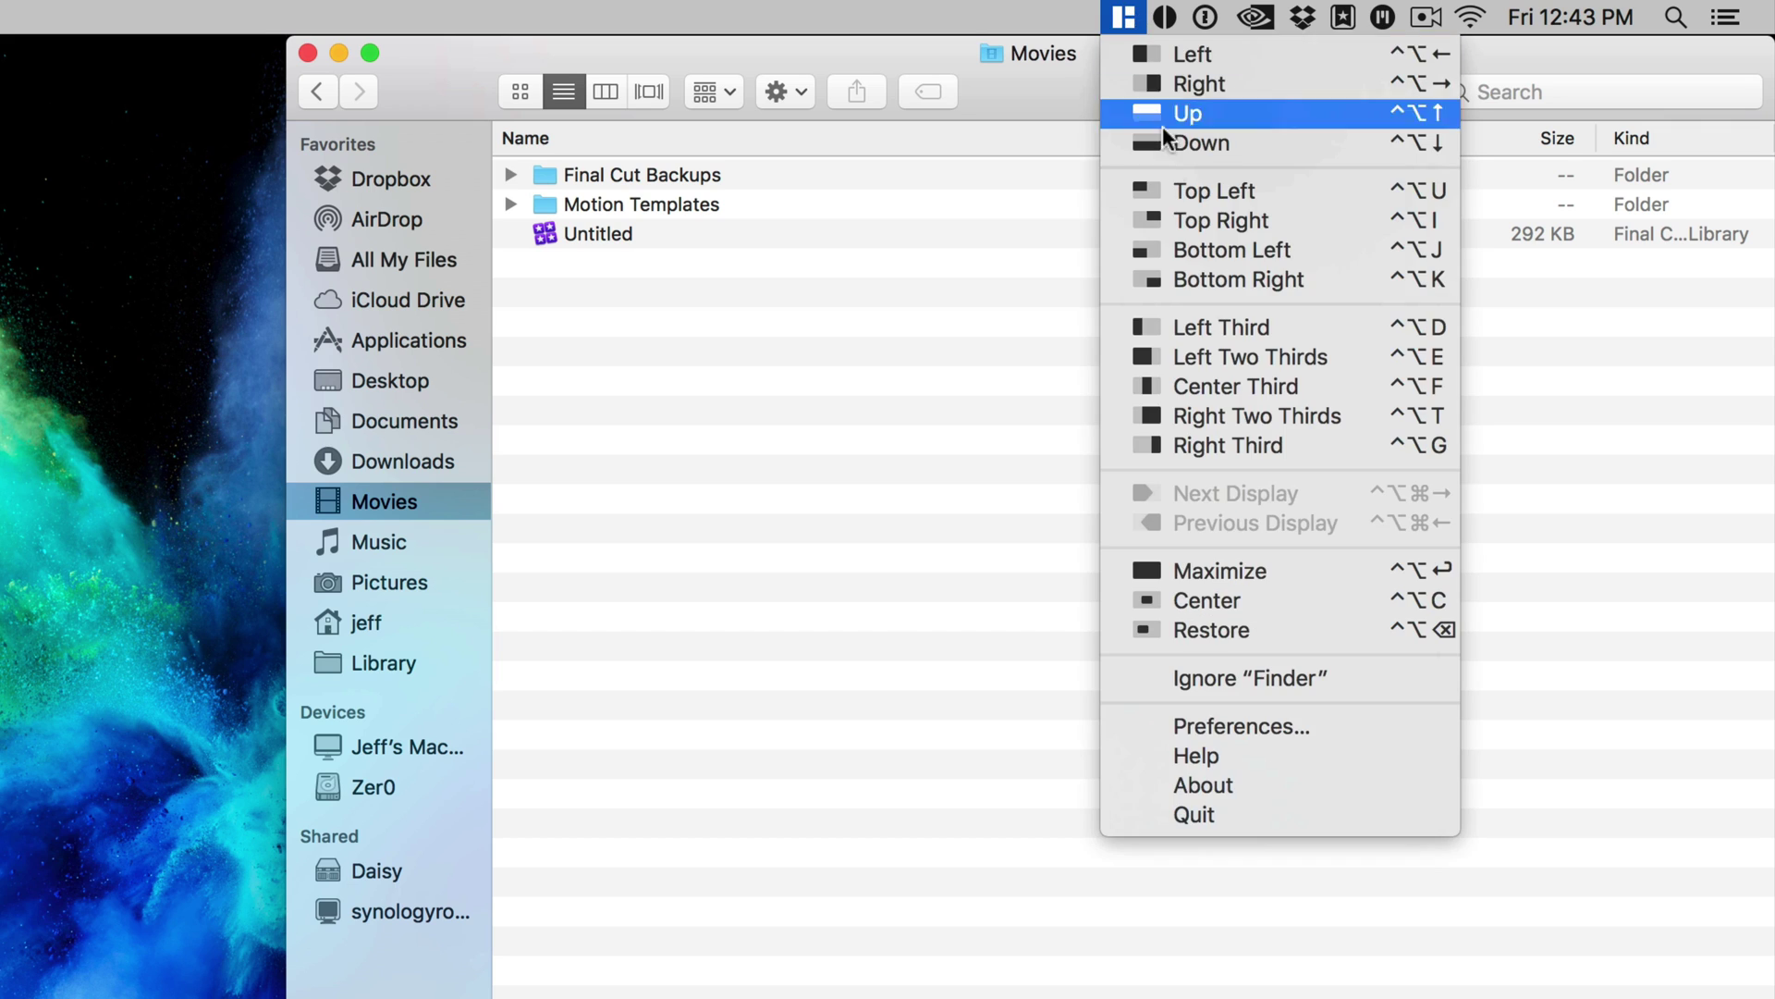
pyautogui.click(1207, 412)
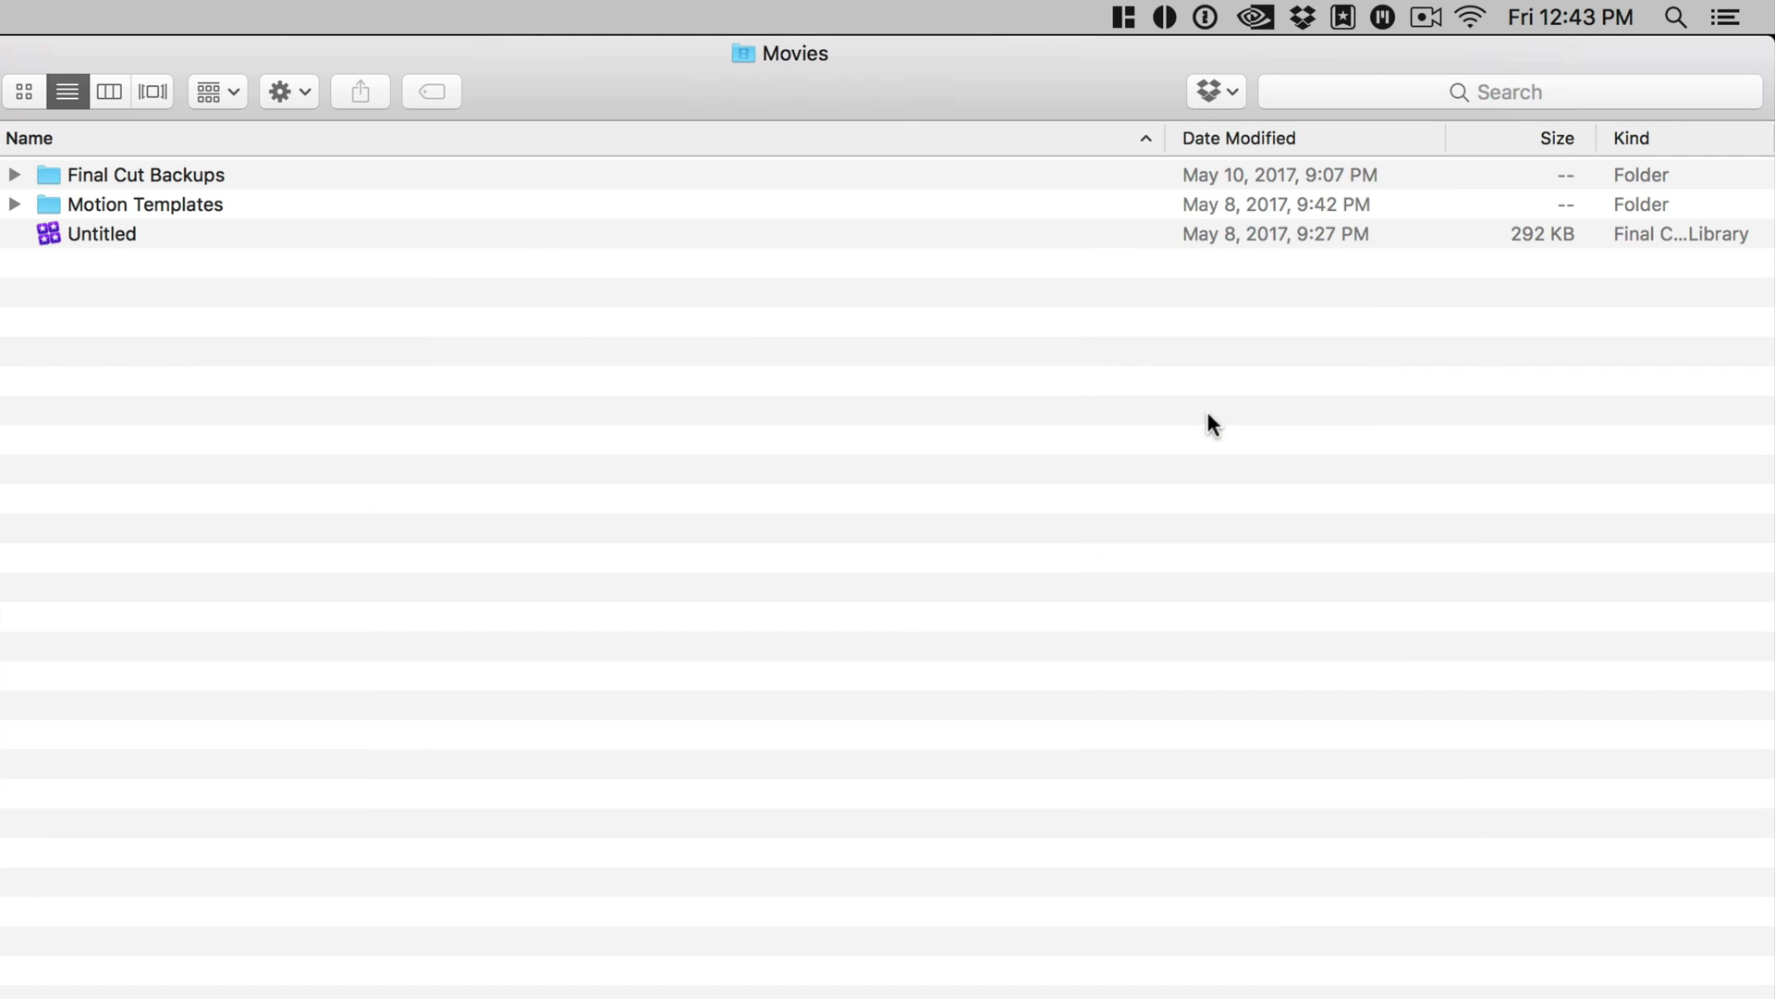
pyautogui.click(1122, 18)
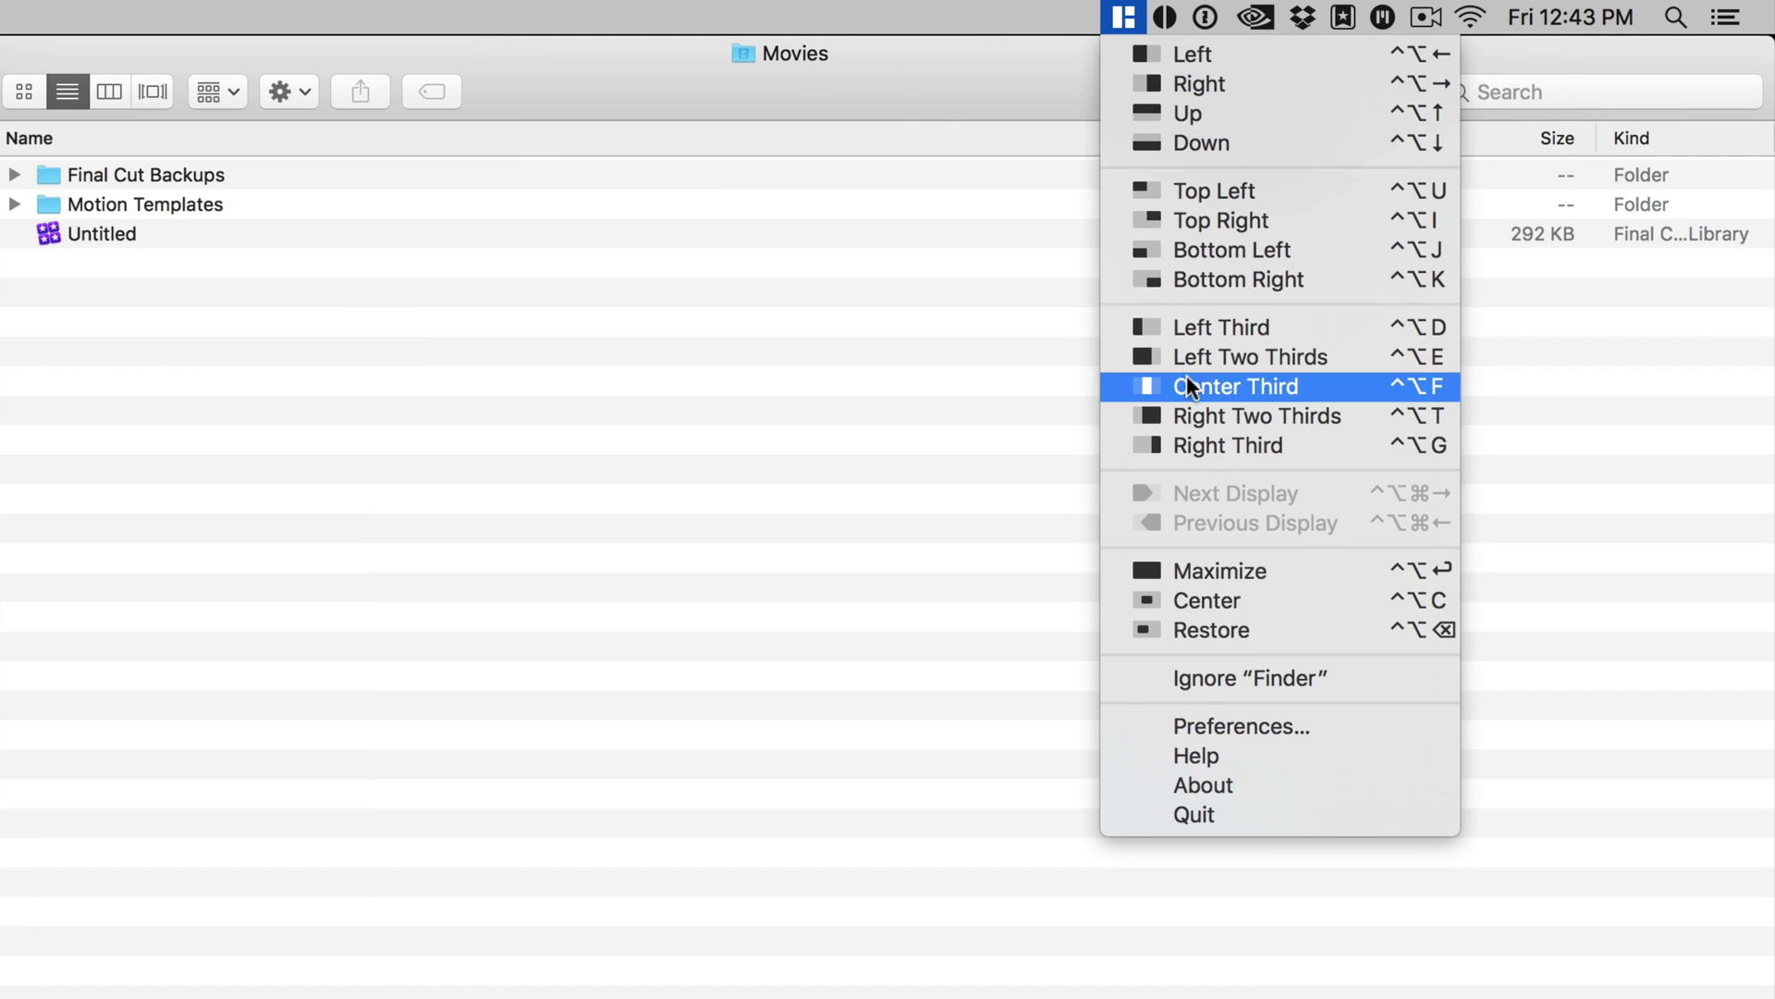
pyautogui.click(1222, 600)
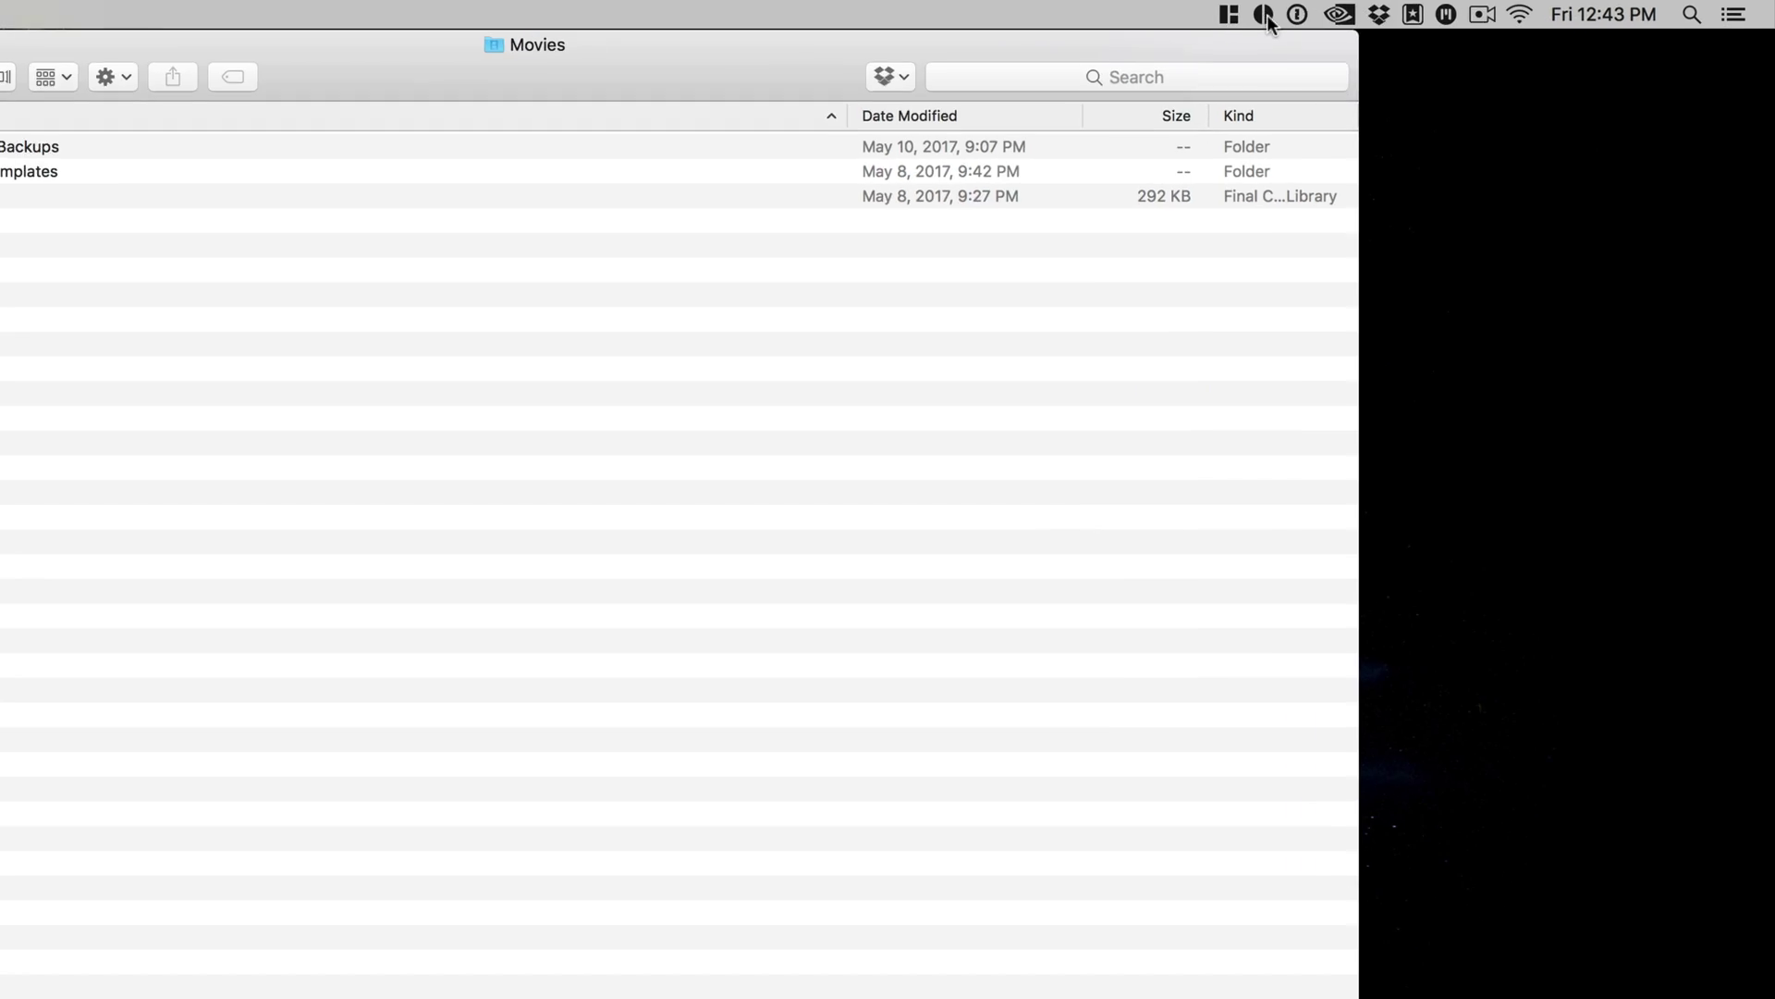
pyautogui.click(1125, 17)
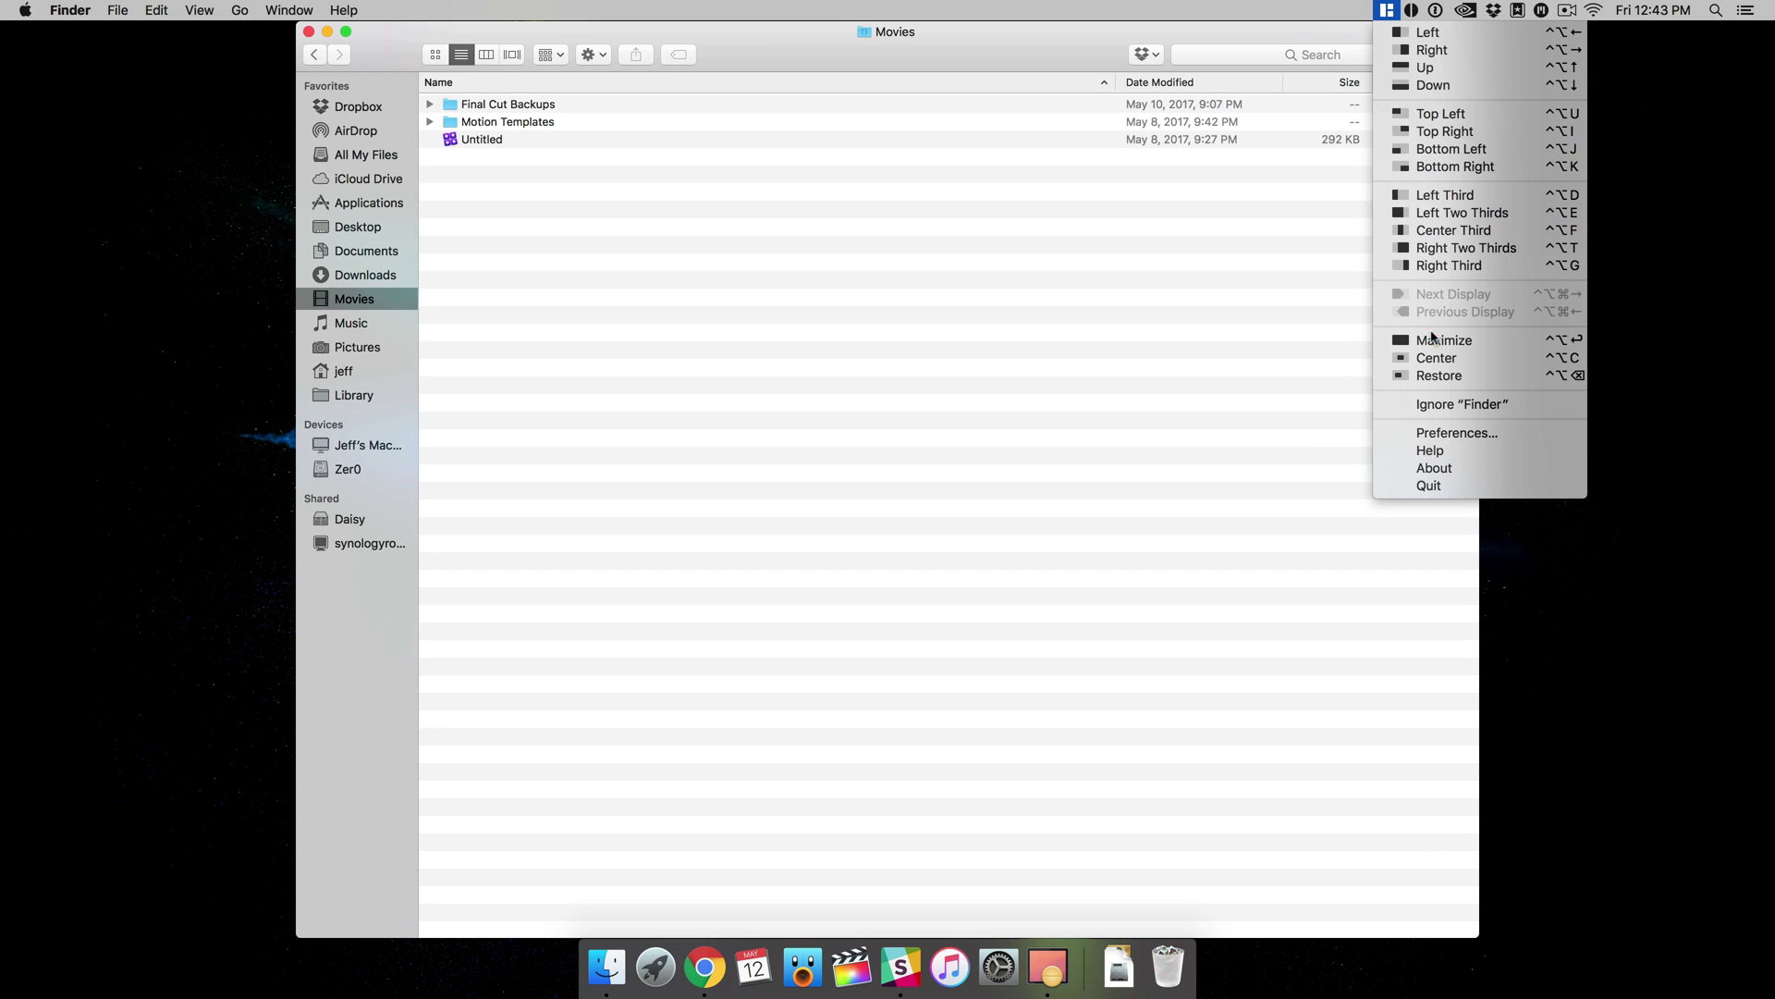
pyautogui.click(1433, 367)
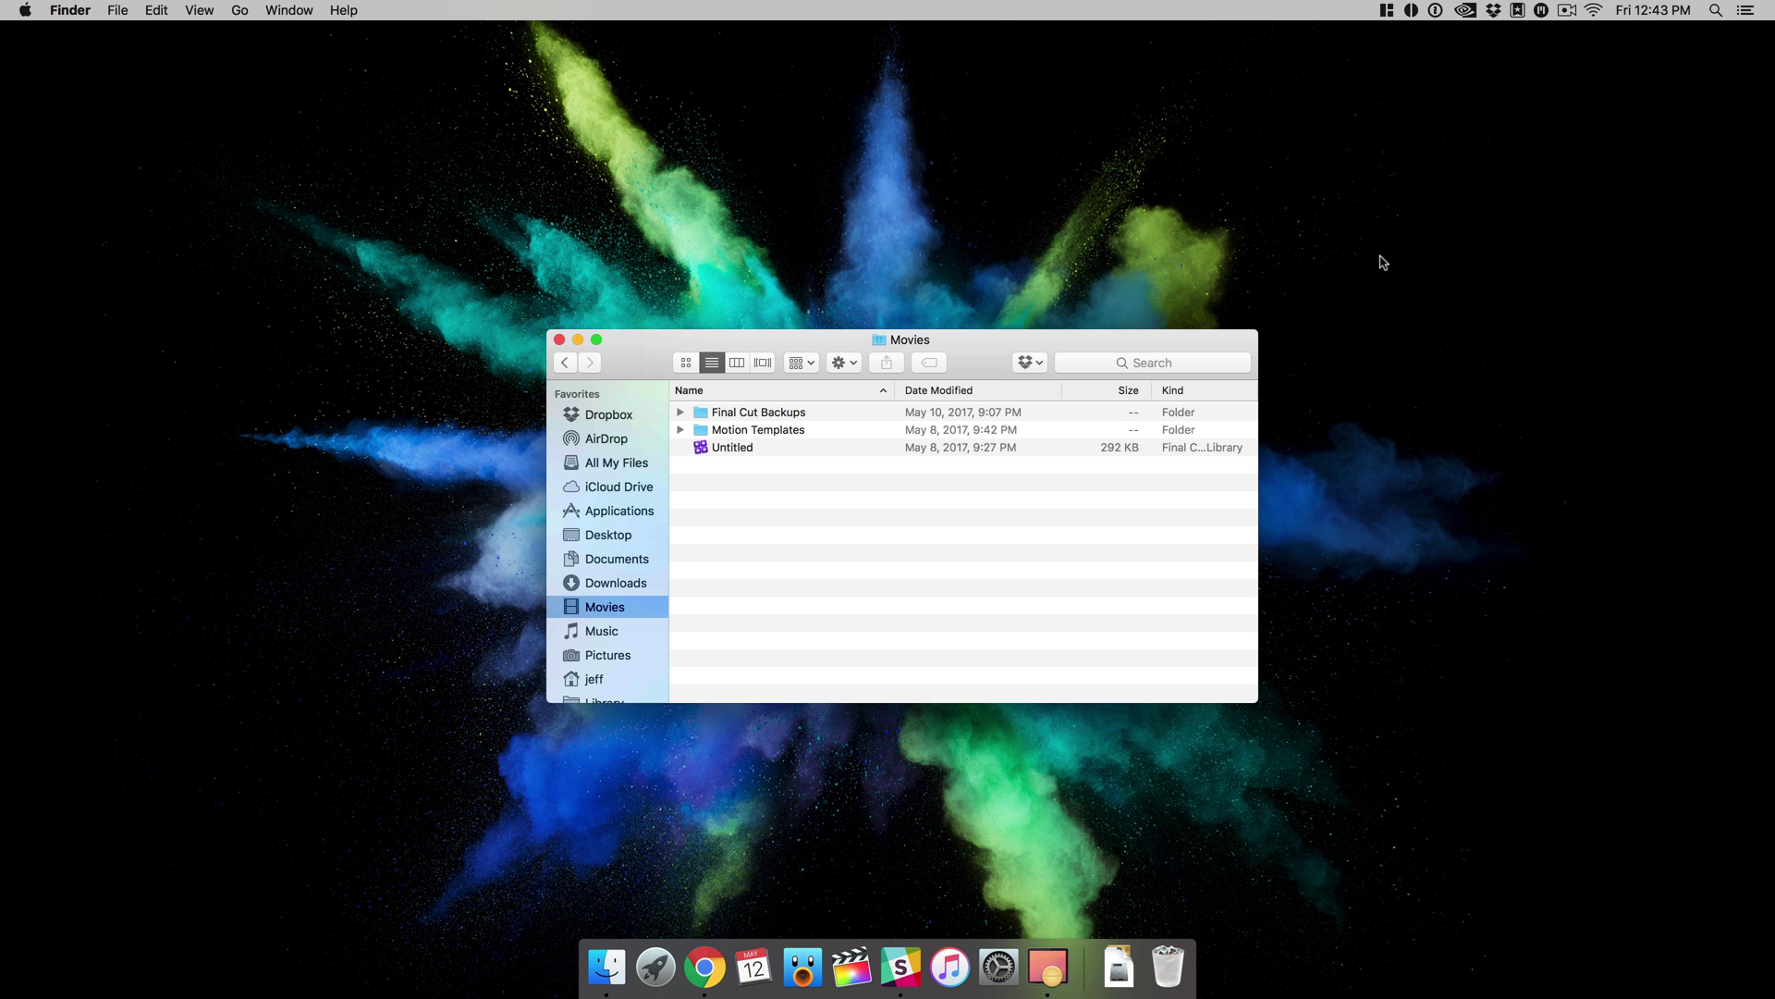
# Review Magnet's preferences, then close them and the Movies Finder window.
pyautogui.click(1385, 12)
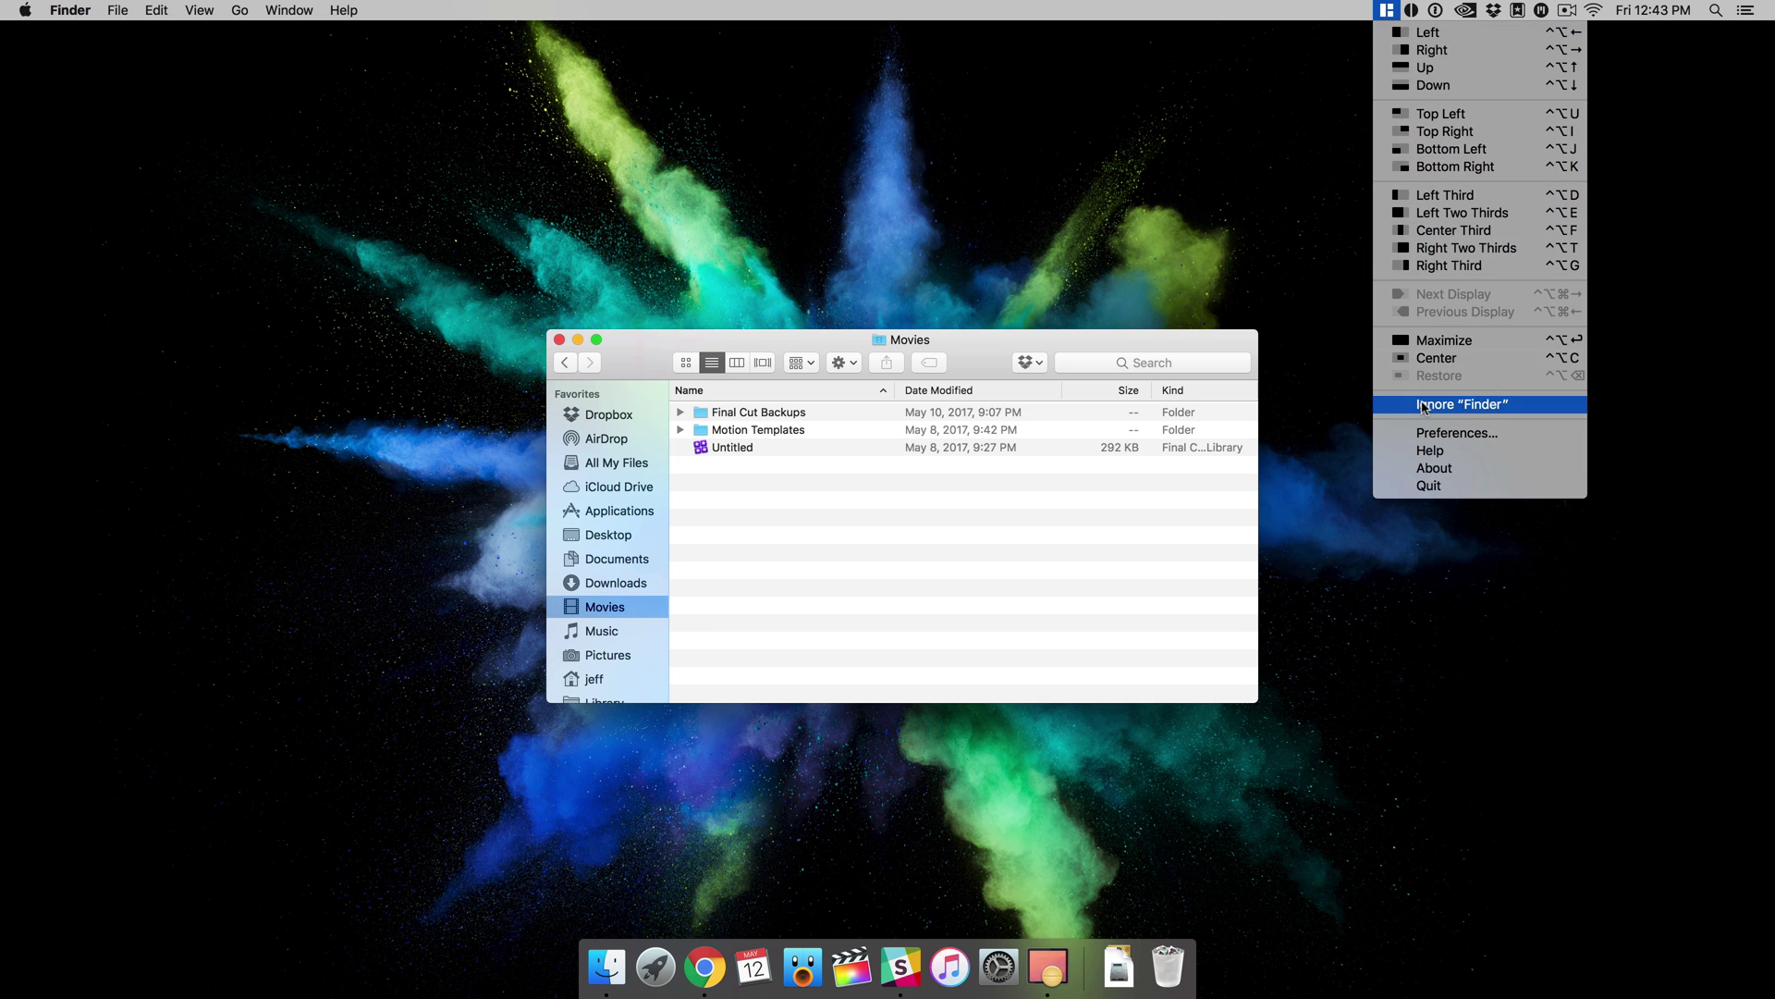
pyautogui.click(1468, 433)
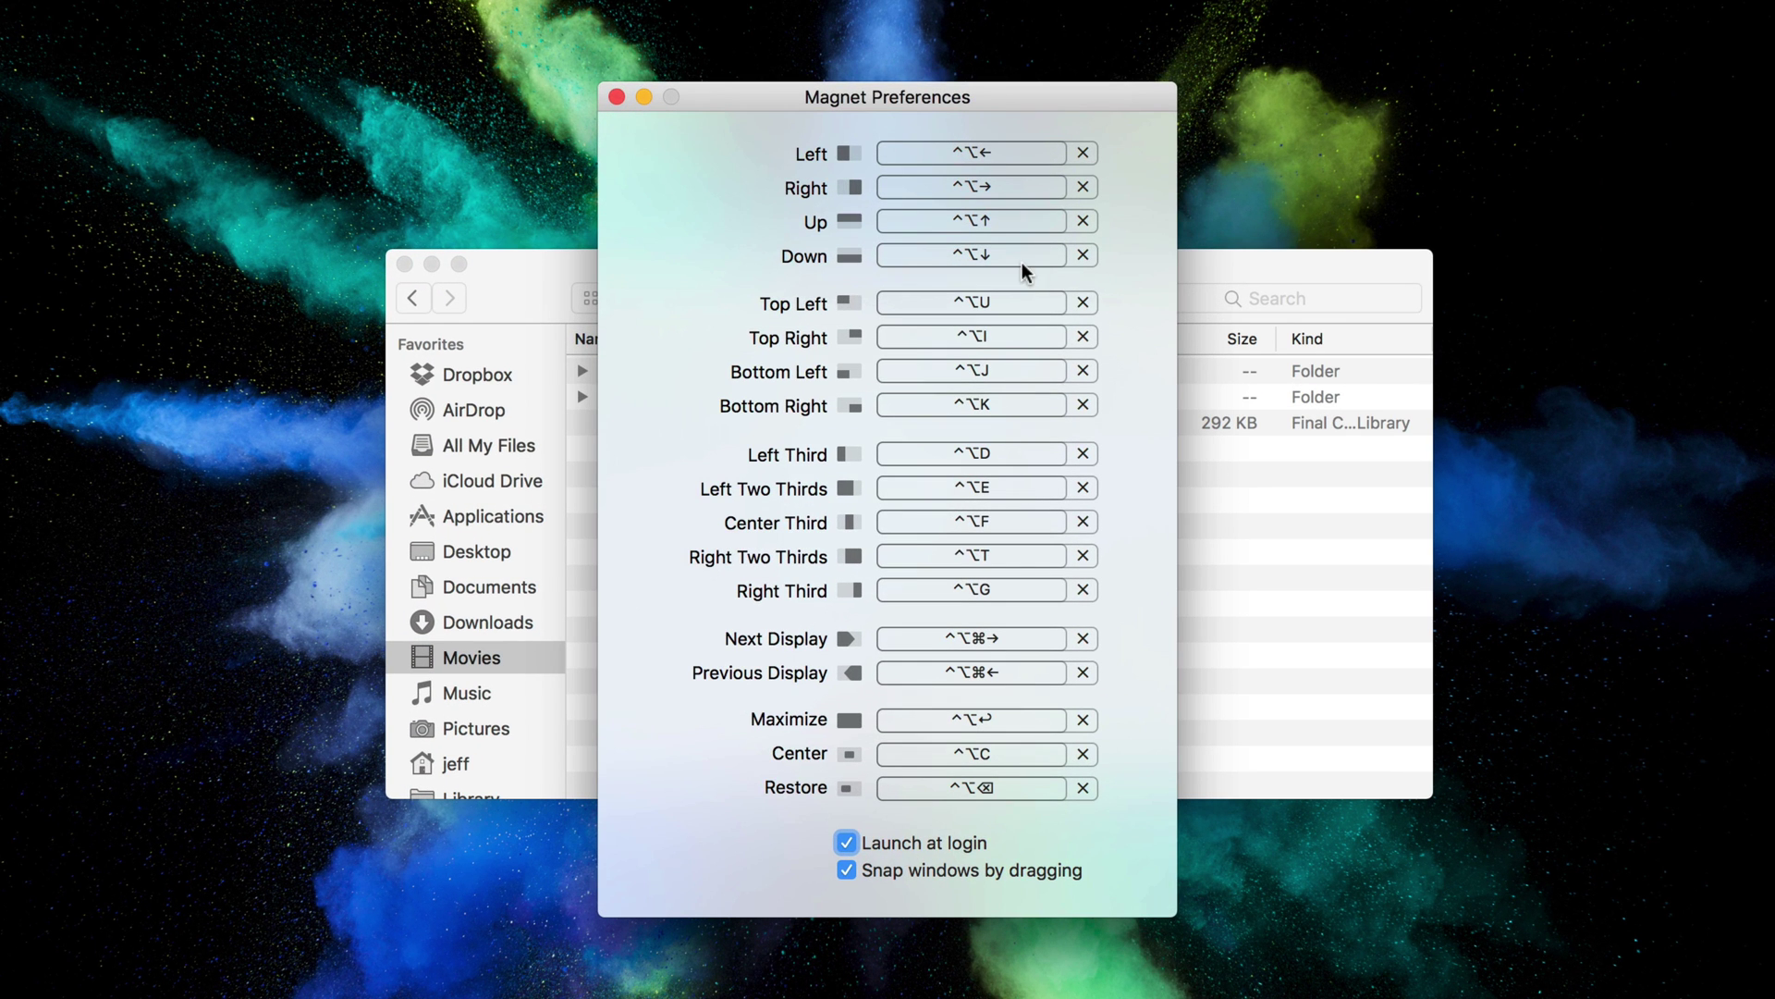
pyautogui.click(617, 97)
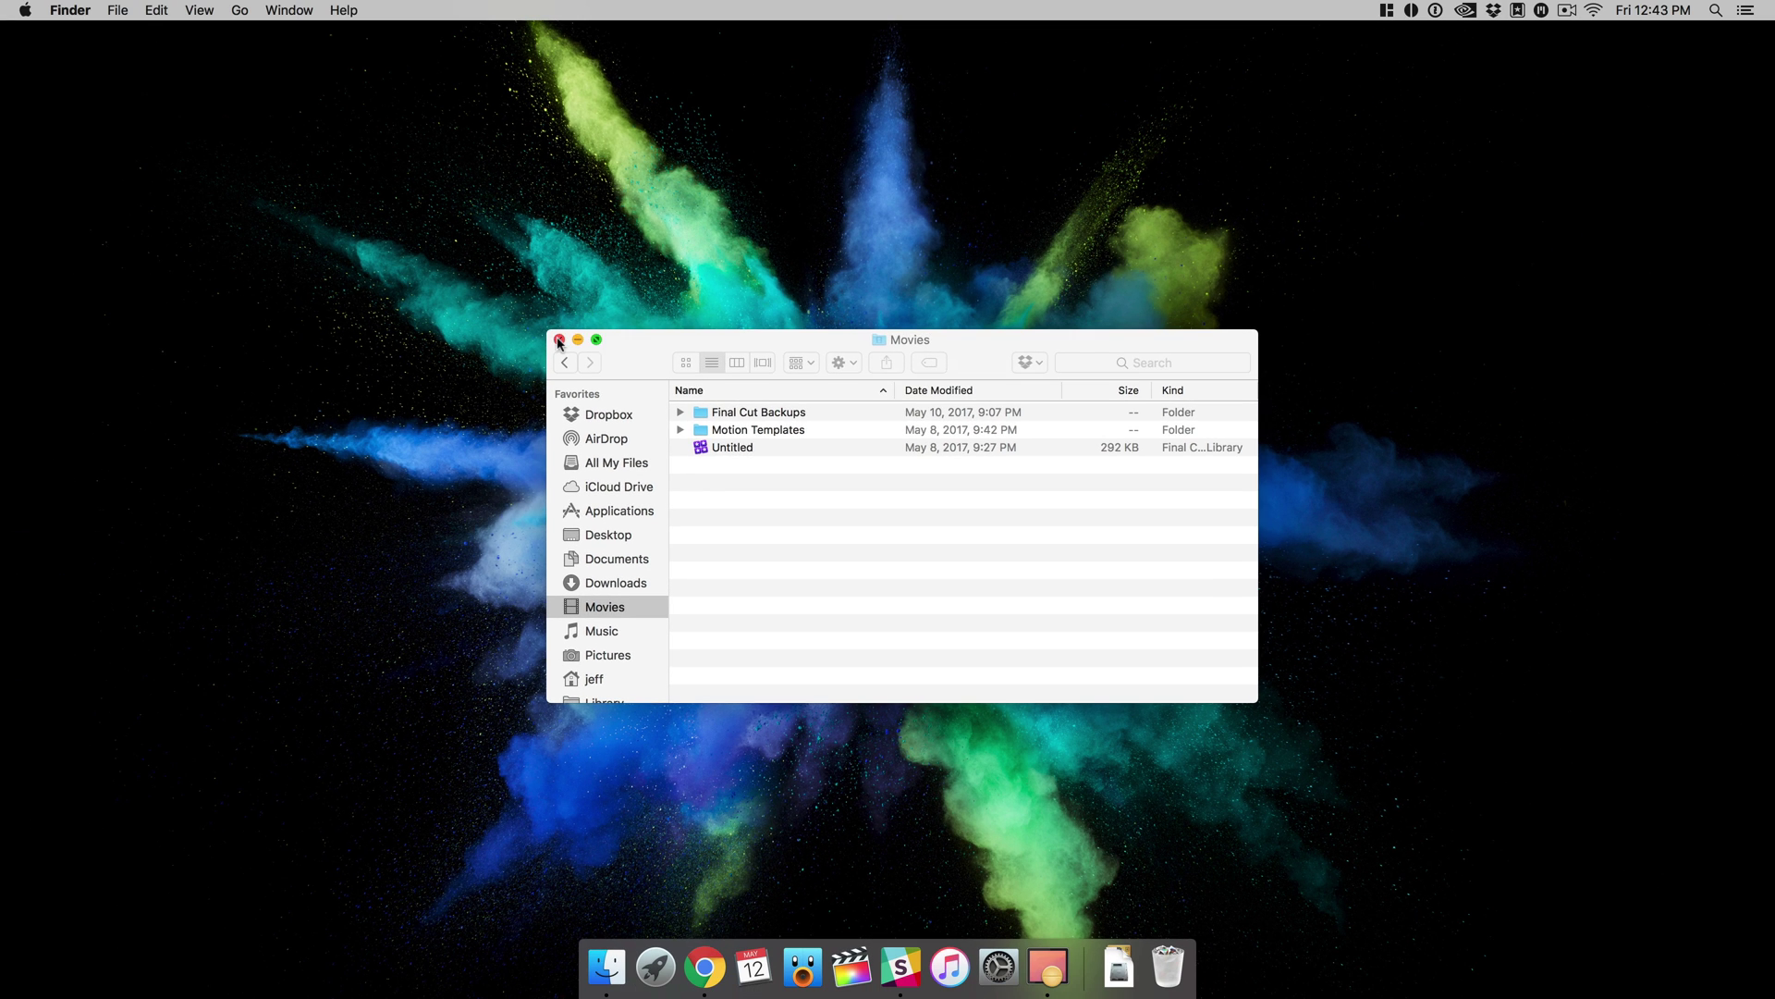
pyautogui.click(559, 340)
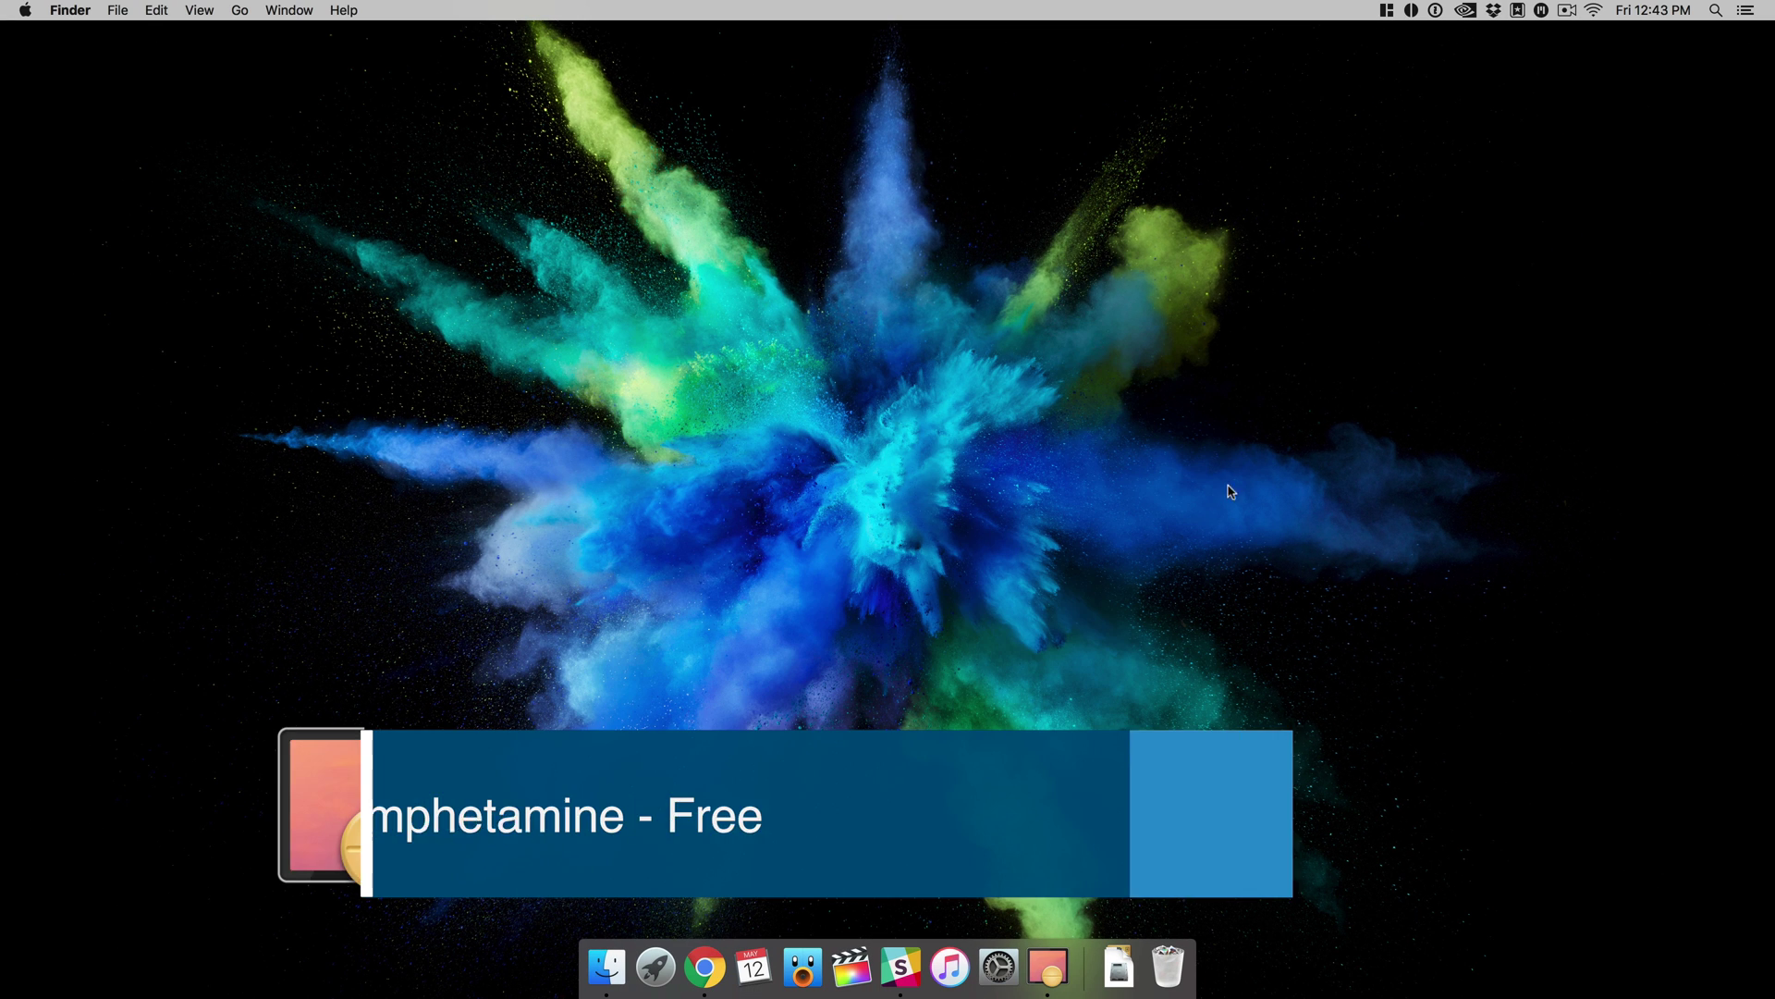
# End Amphetamine's indefinite manual session and reopen its menu to view new session options.
pyautogui.click(1045, 969)
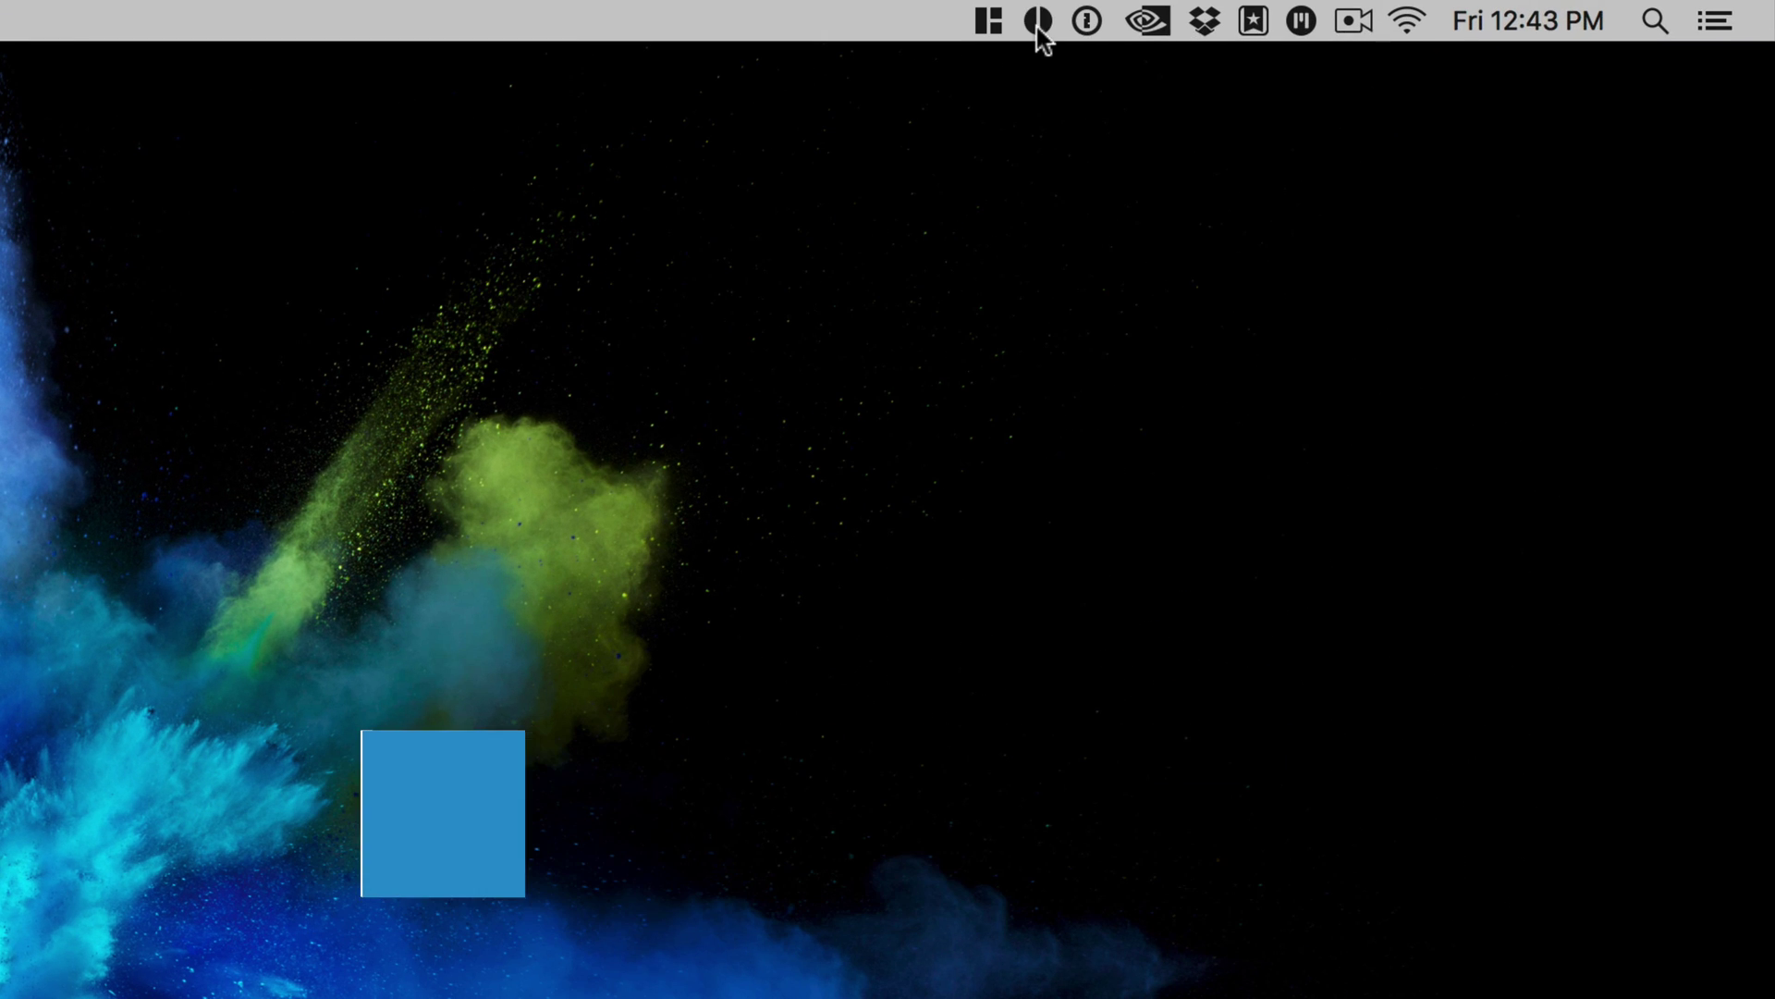
pyautogui.click(1411, 10)
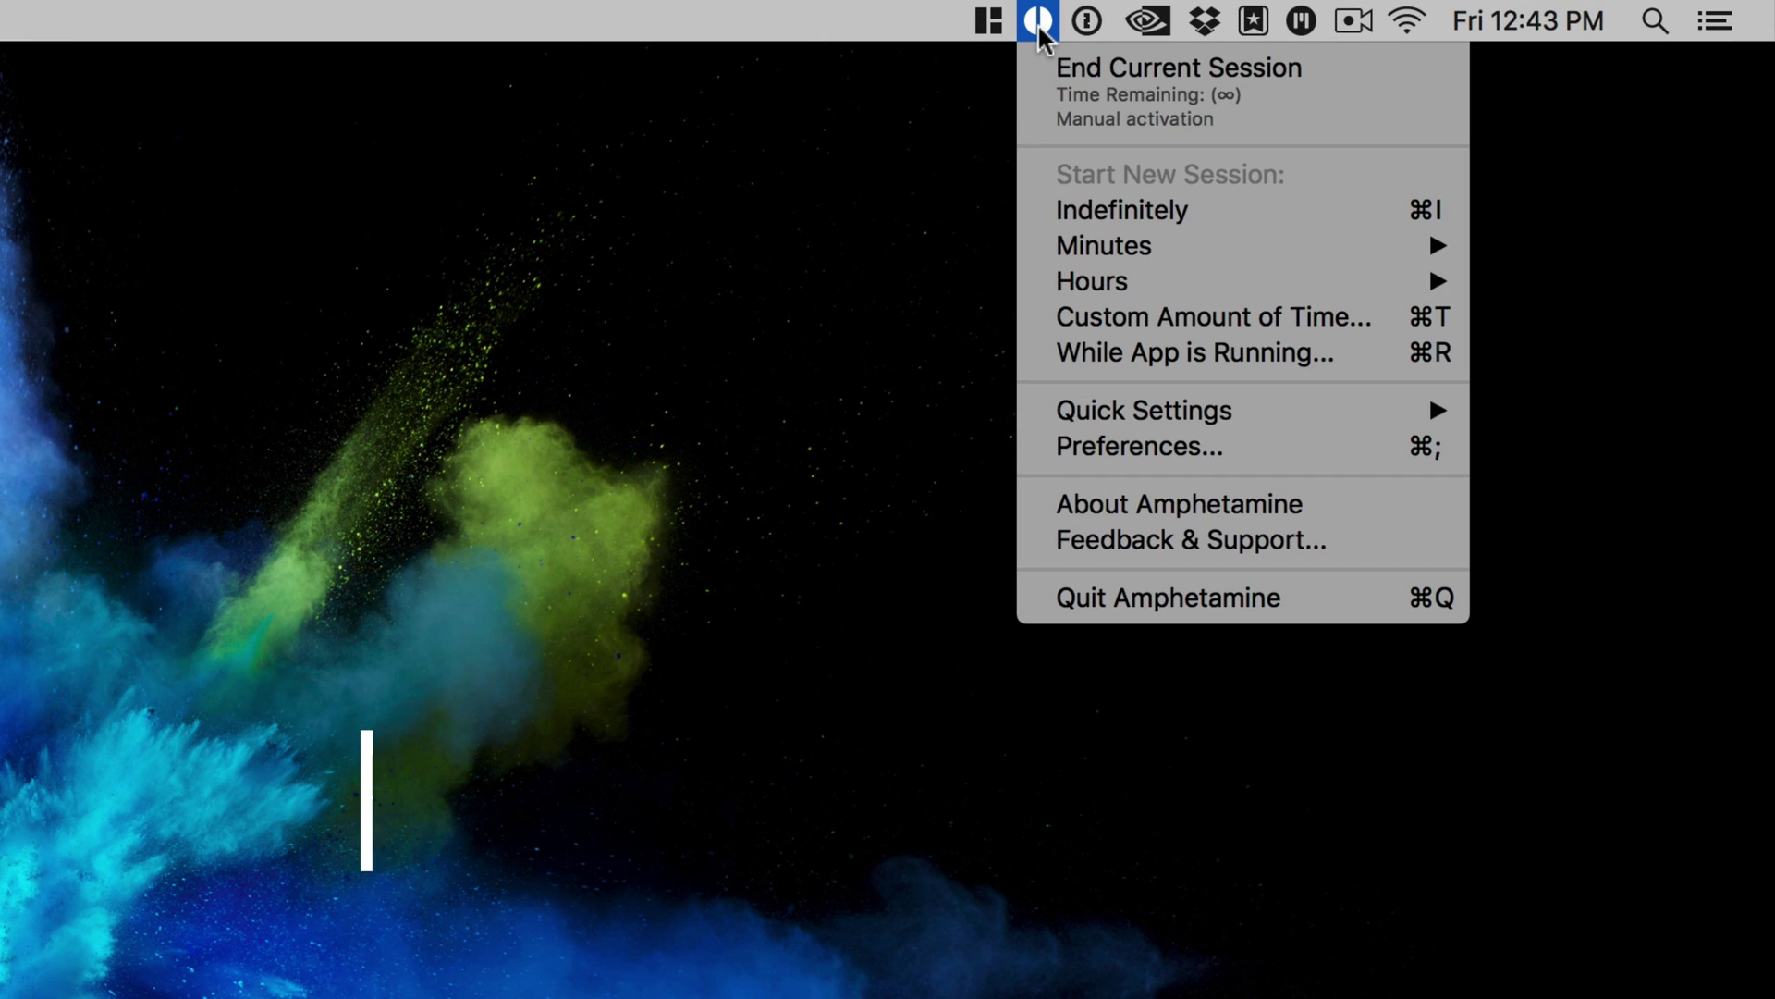
pyautogui.click(1119, 69)
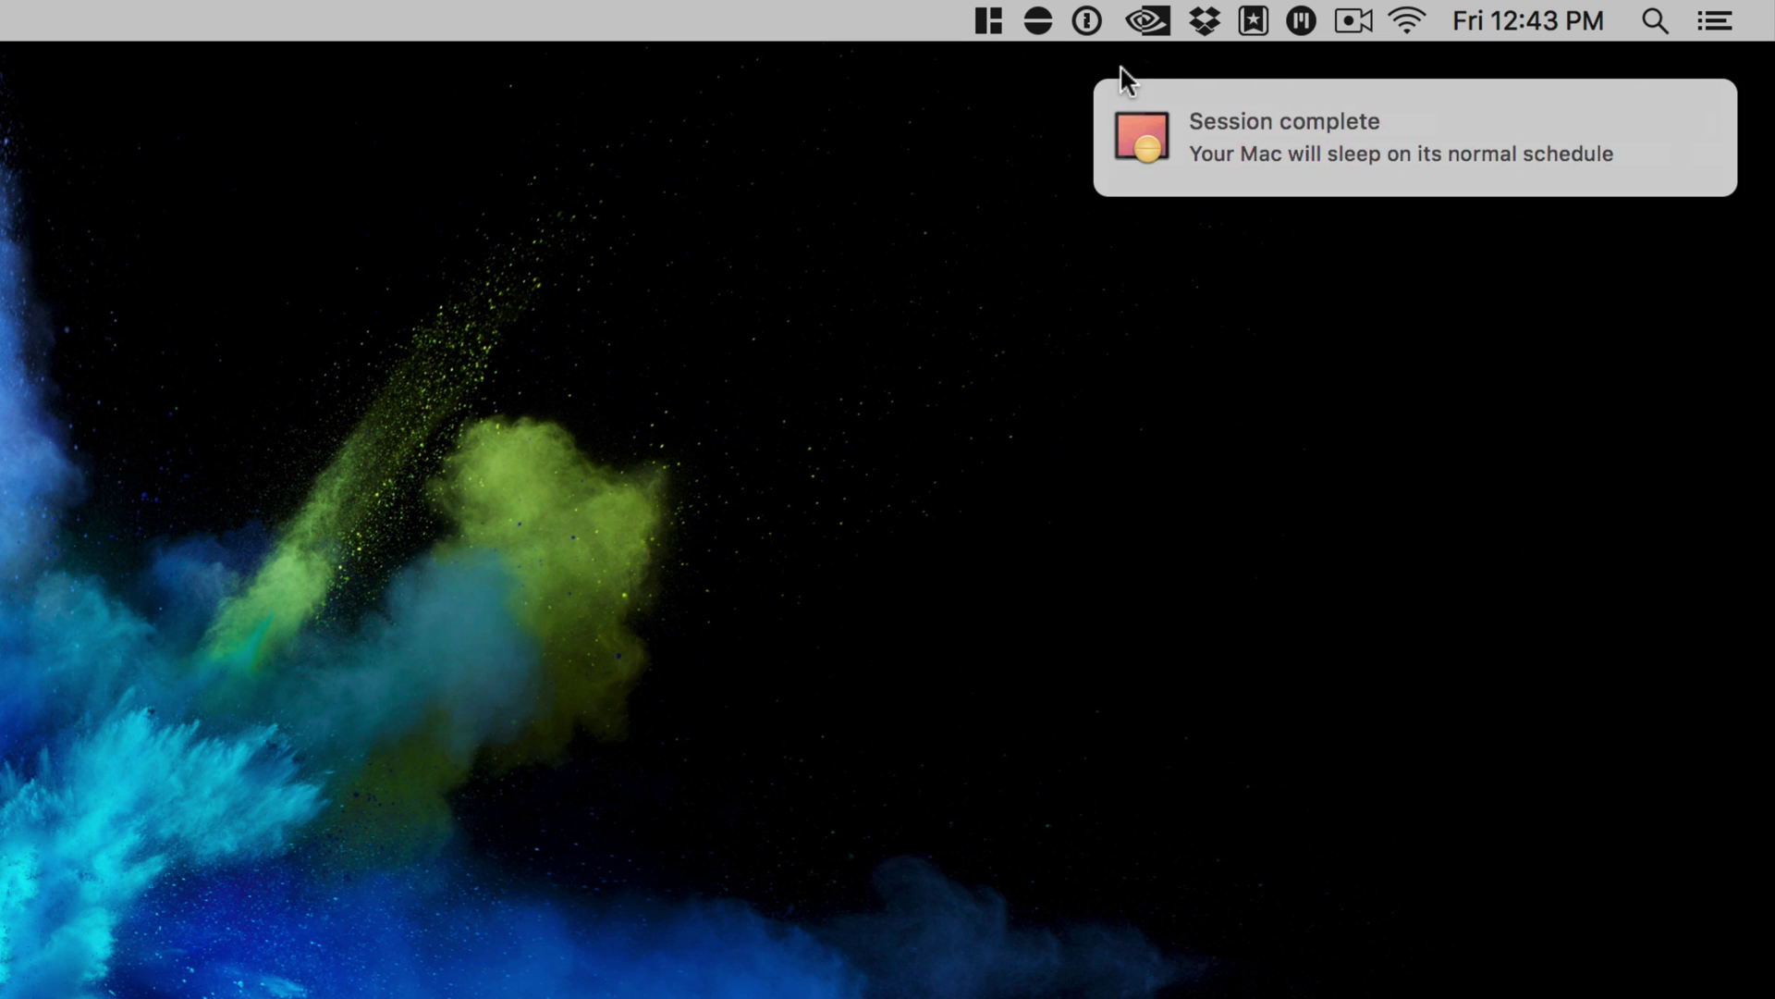
pyautogui.click(1038, 21)
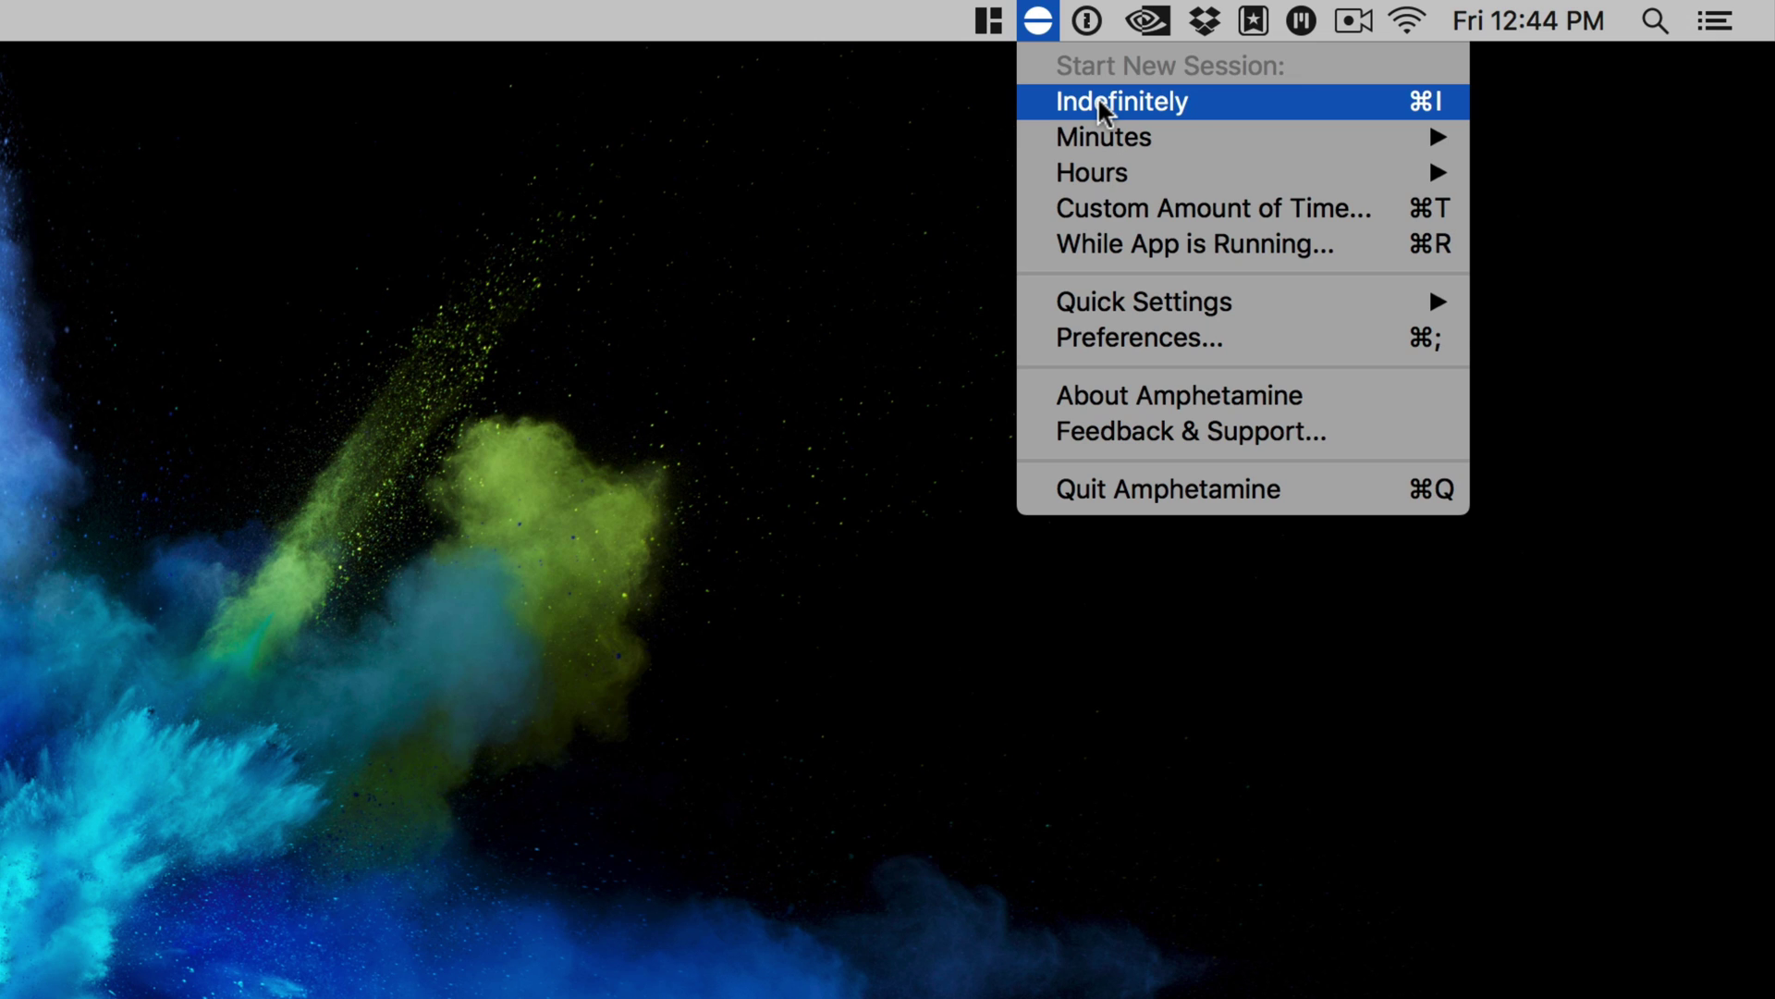
pyautogui.moveTo(1105, 148)
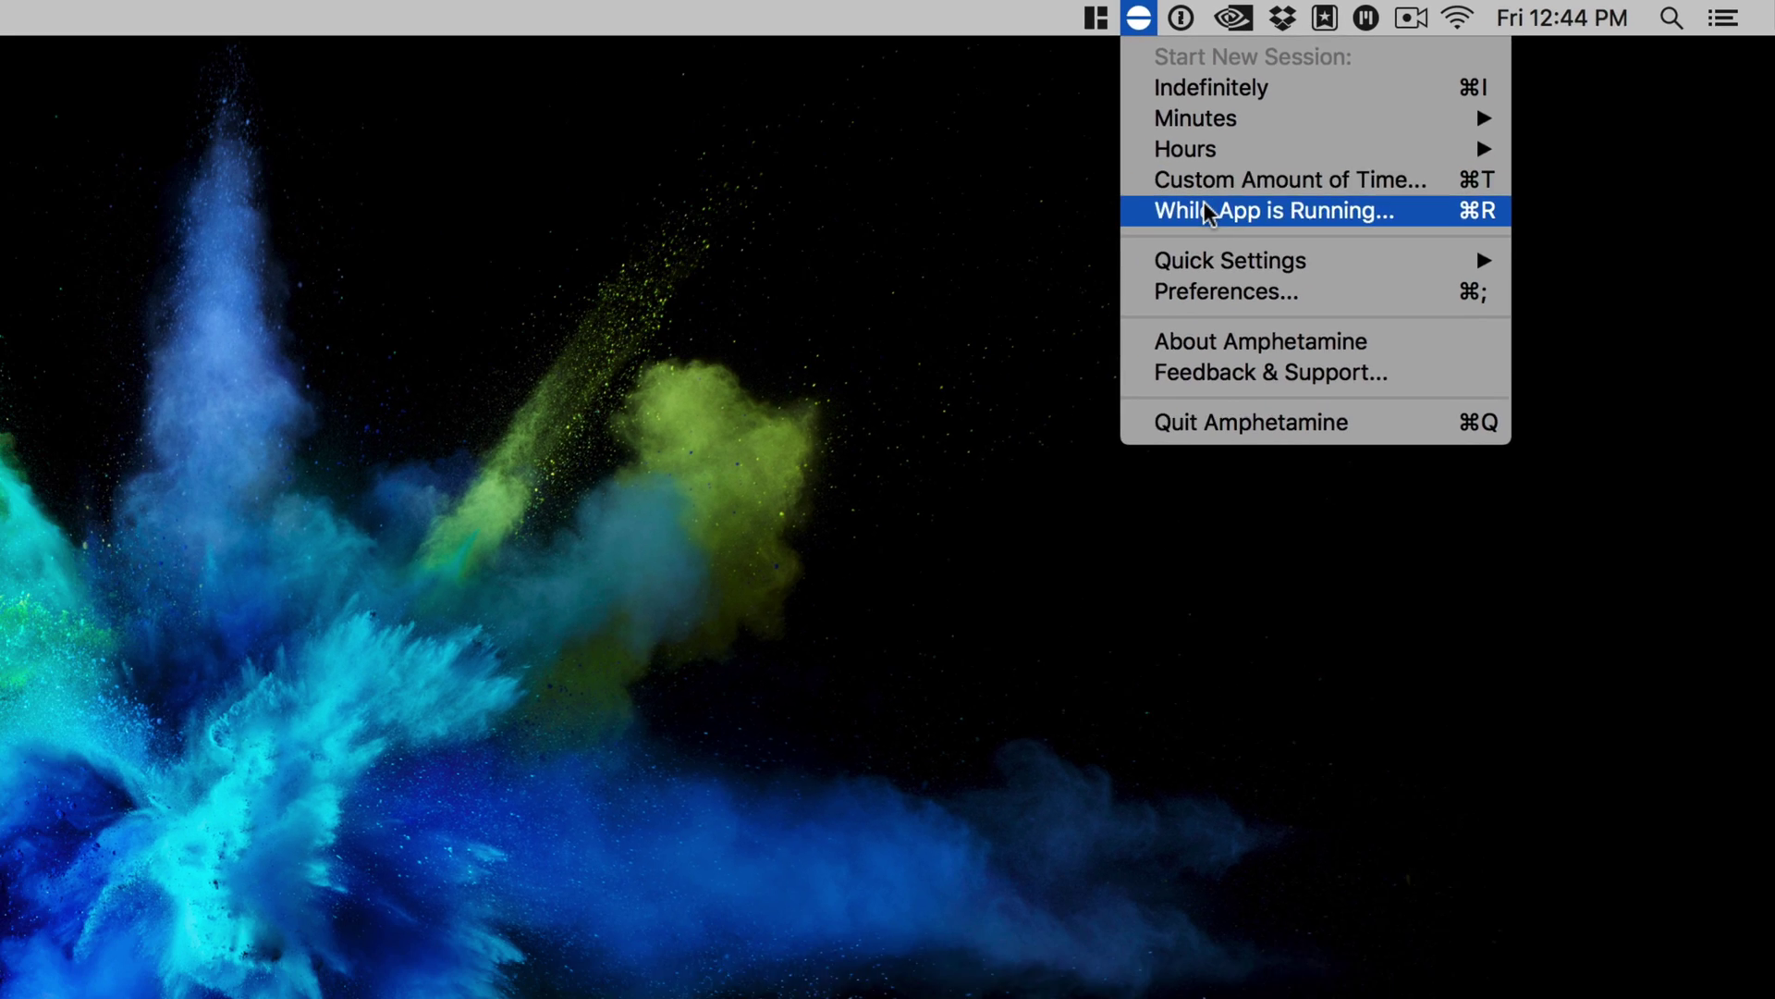
# Choose While App is Running… with Google Chrome as the app and continue.
pyautogui.click(1086, 240)
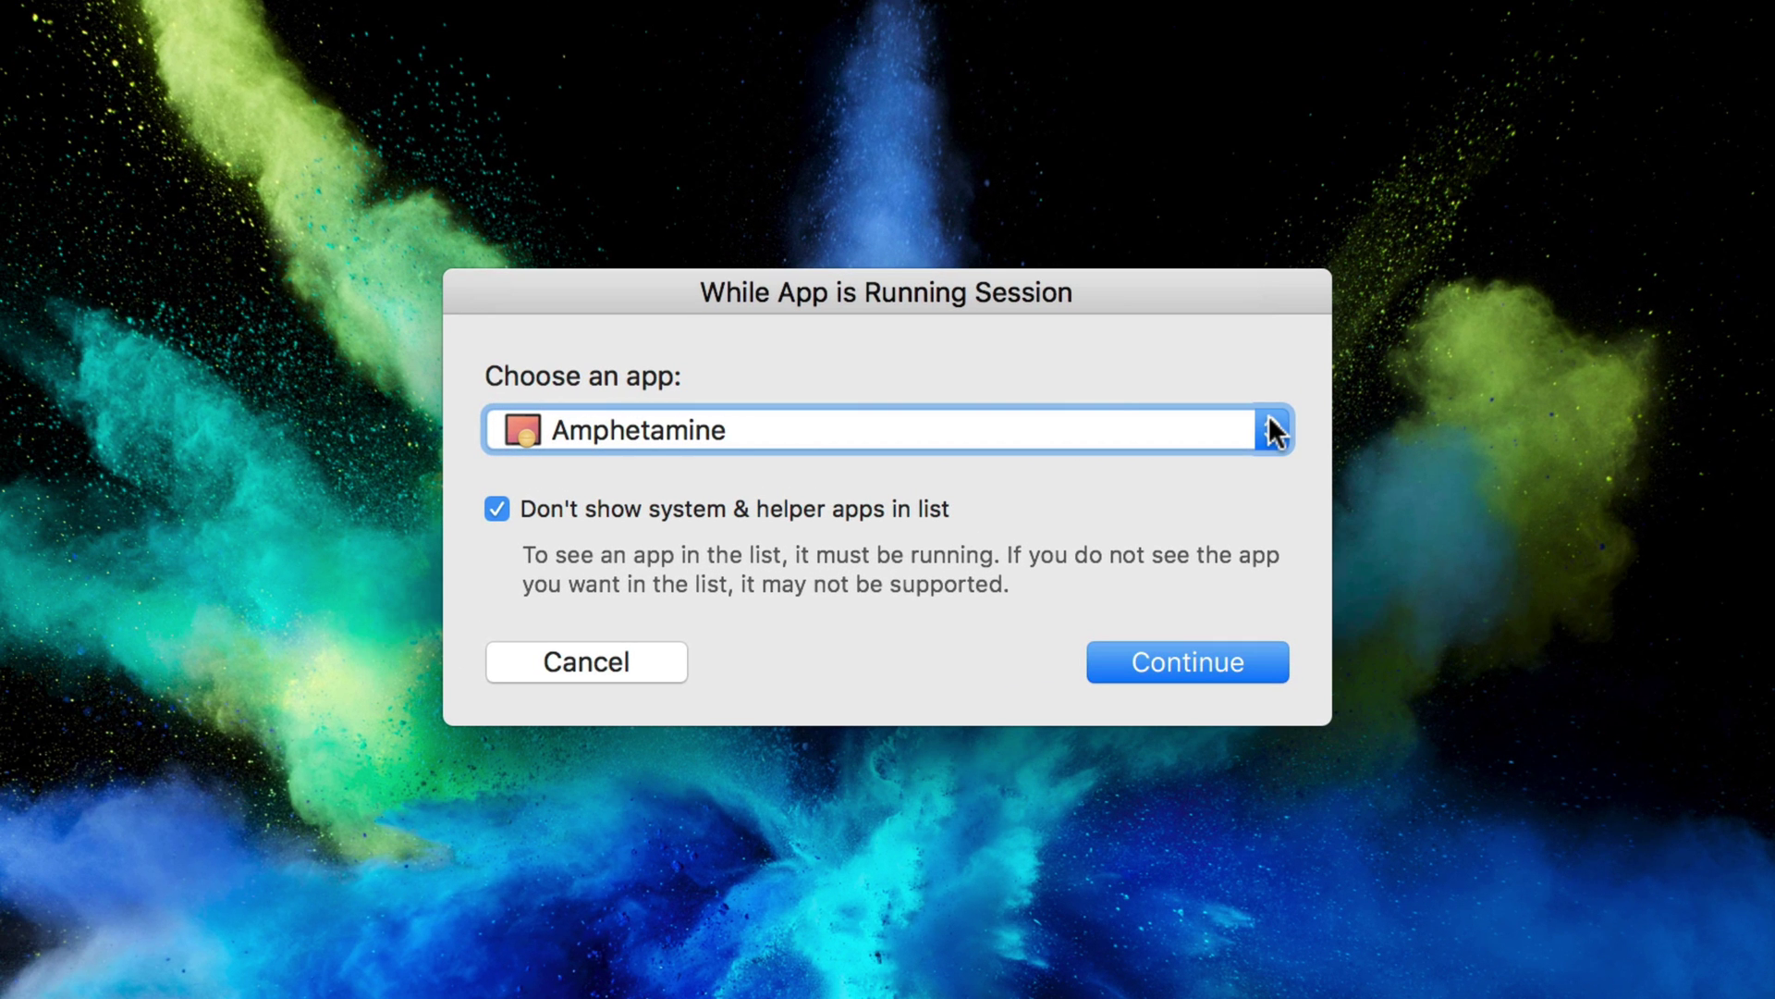
pyautogui.click(1269, 418)
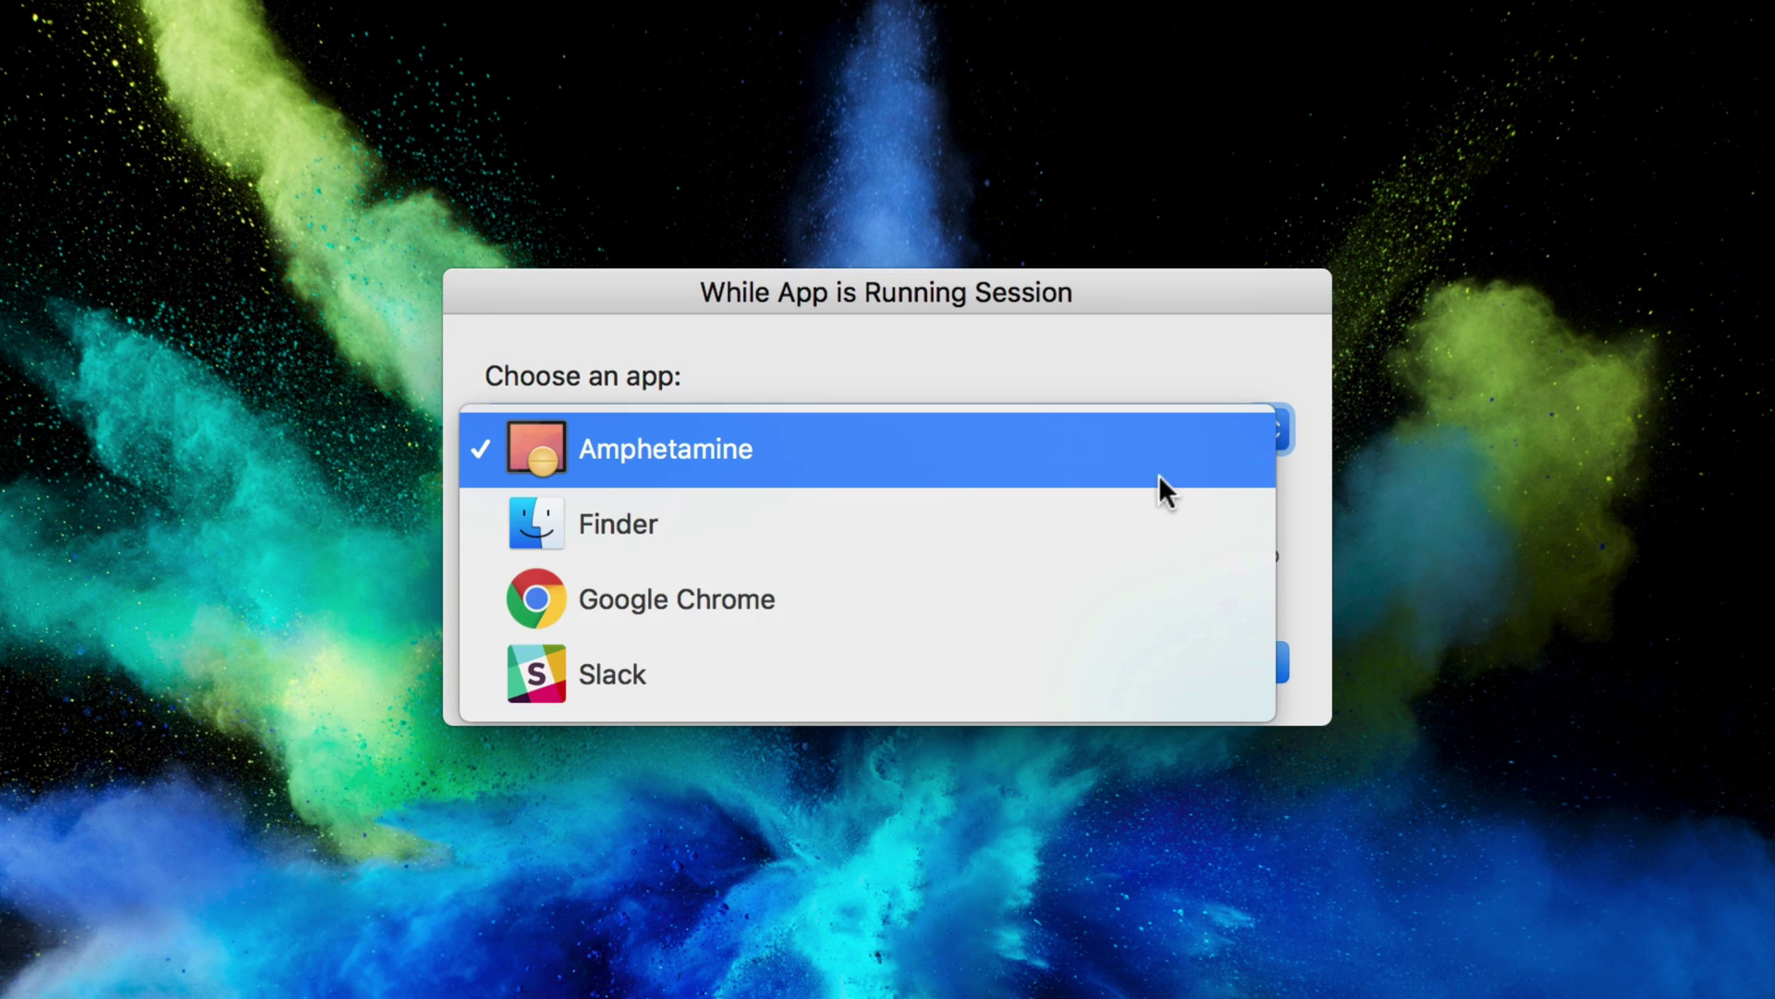
pyautogui.click(1038, 603)
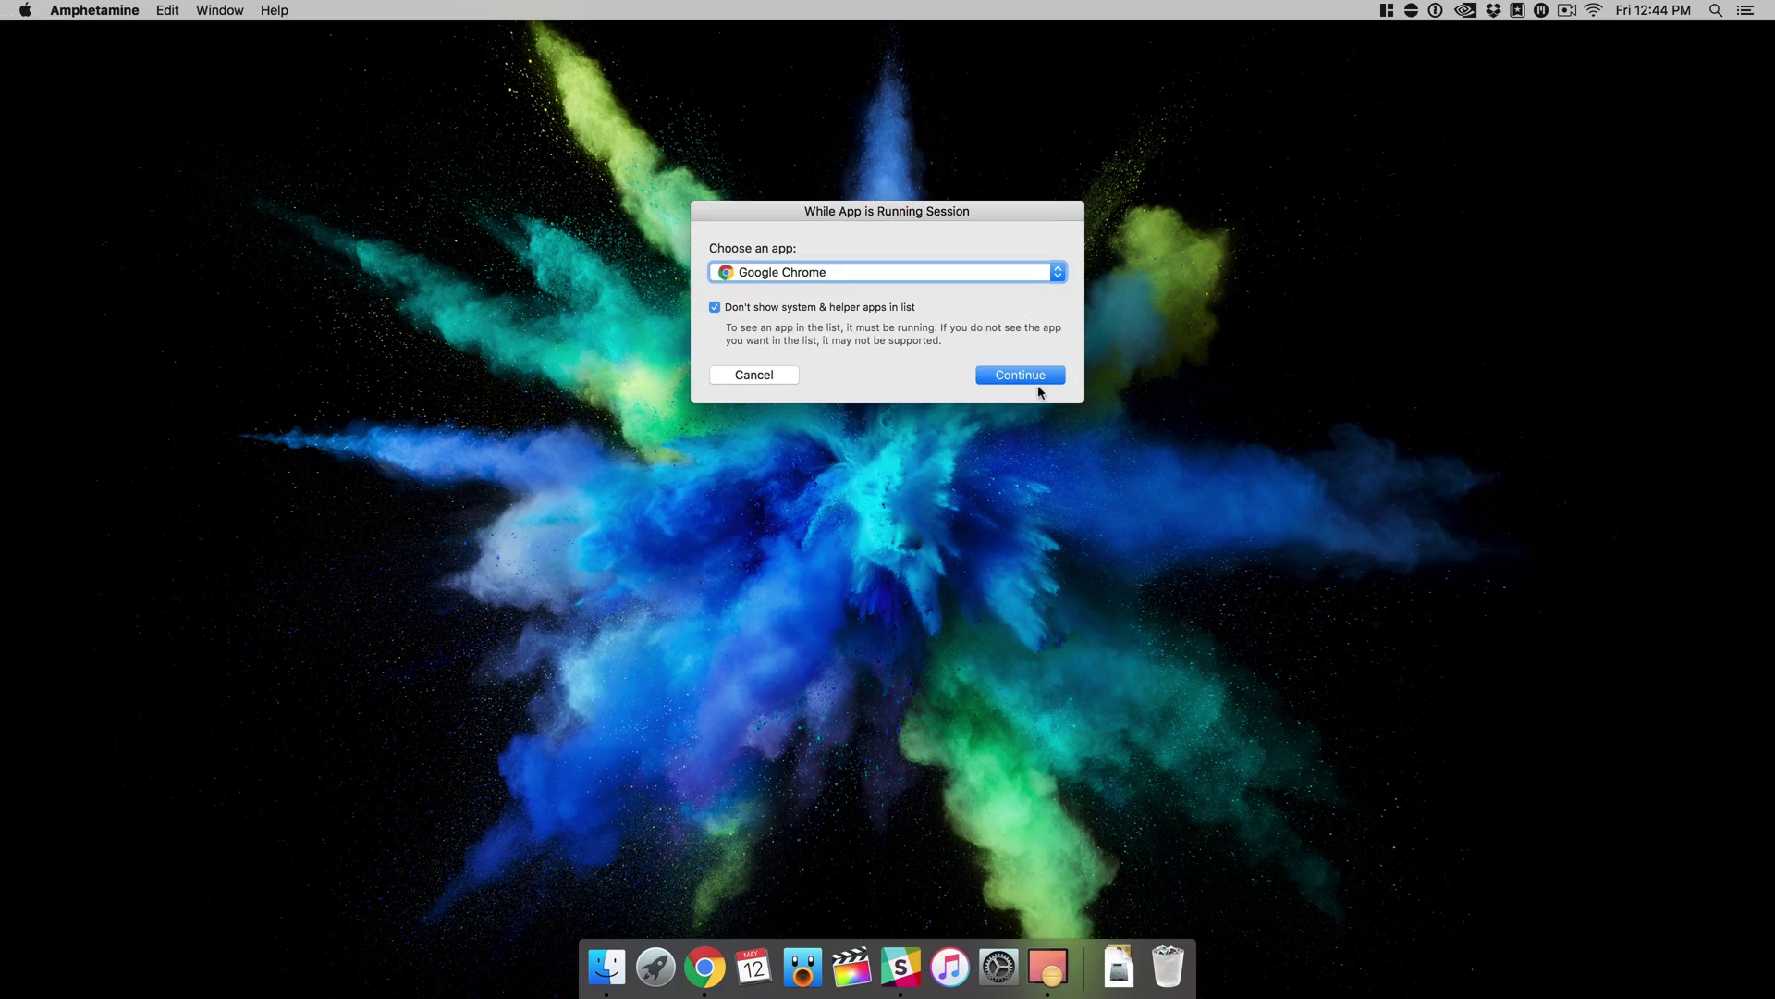
pyautogui.click(1037, 379)
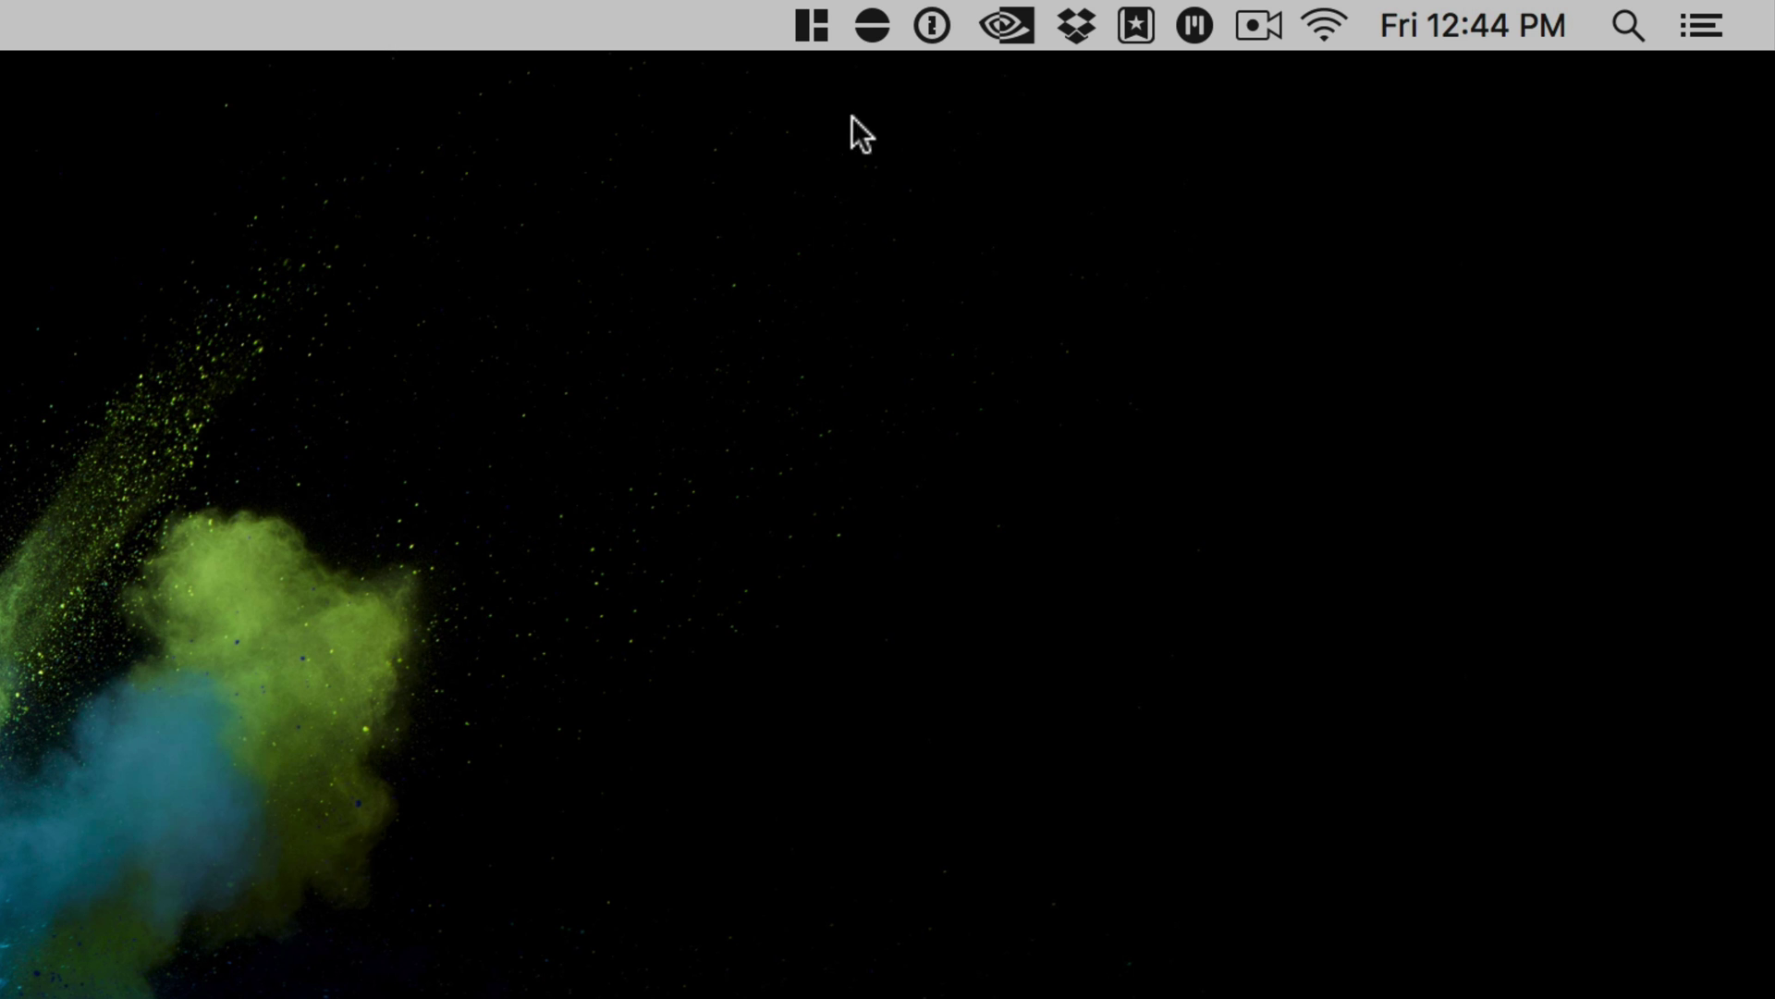
pyautogui.click(873, 25)
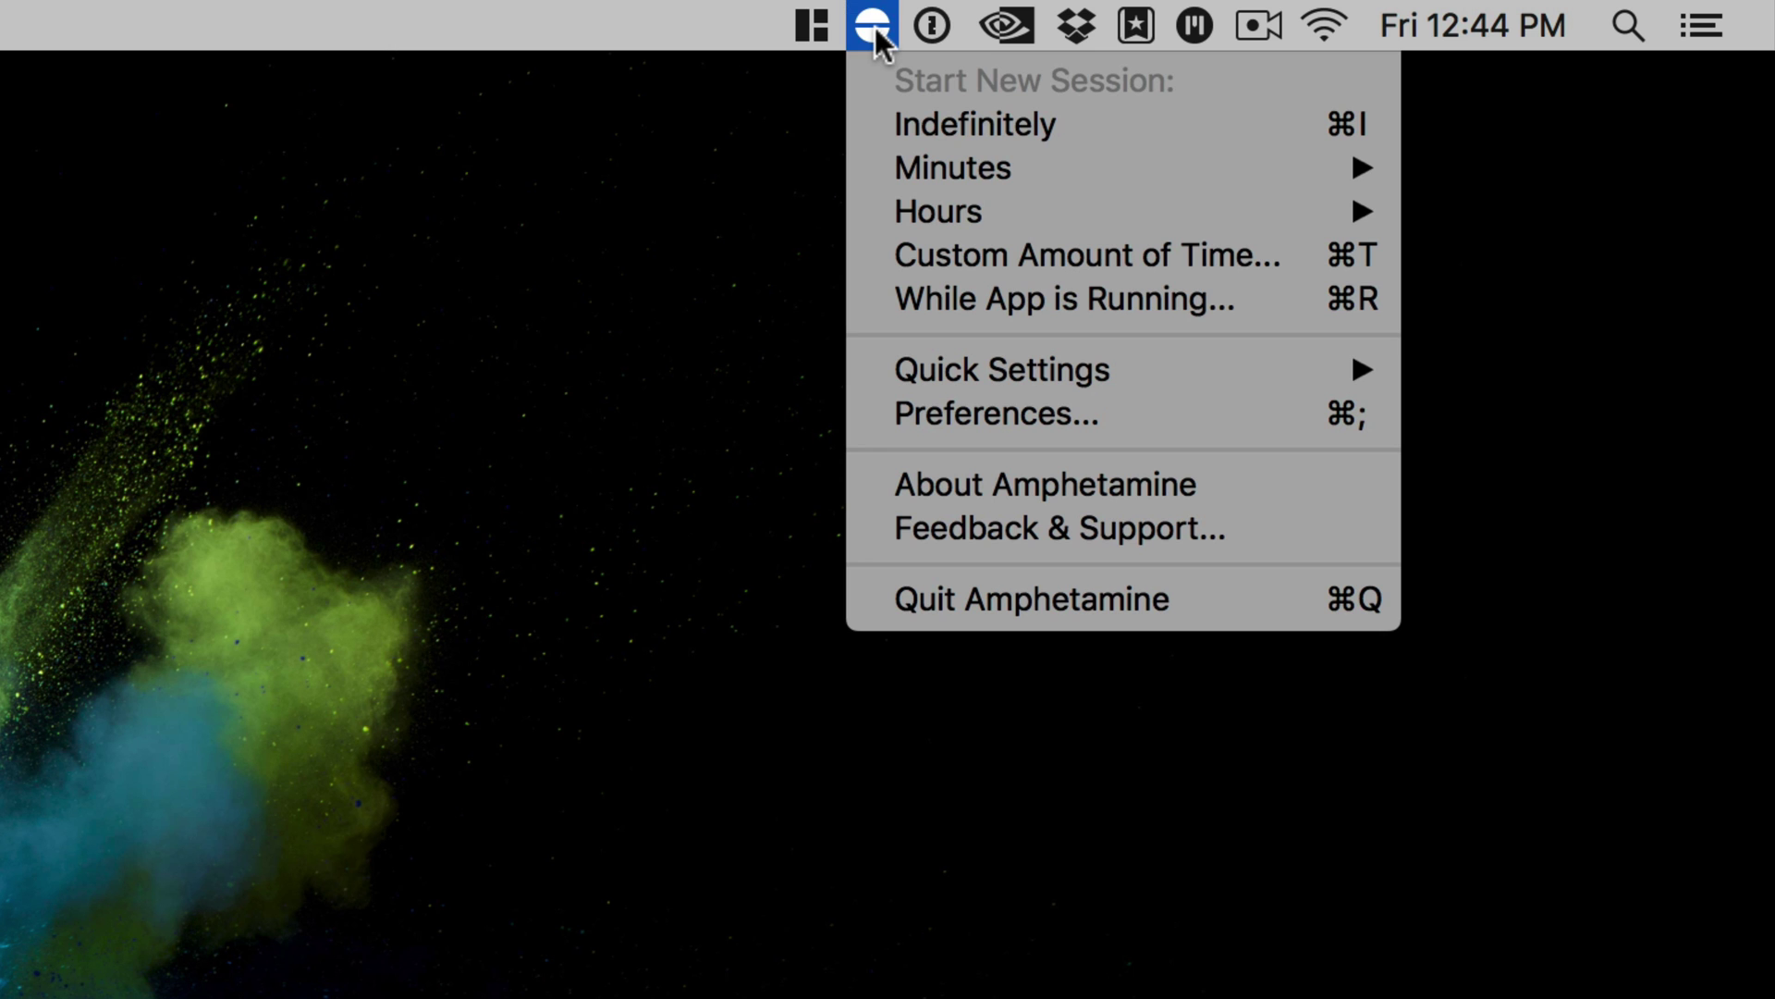
pyautogui.click(875, 26)
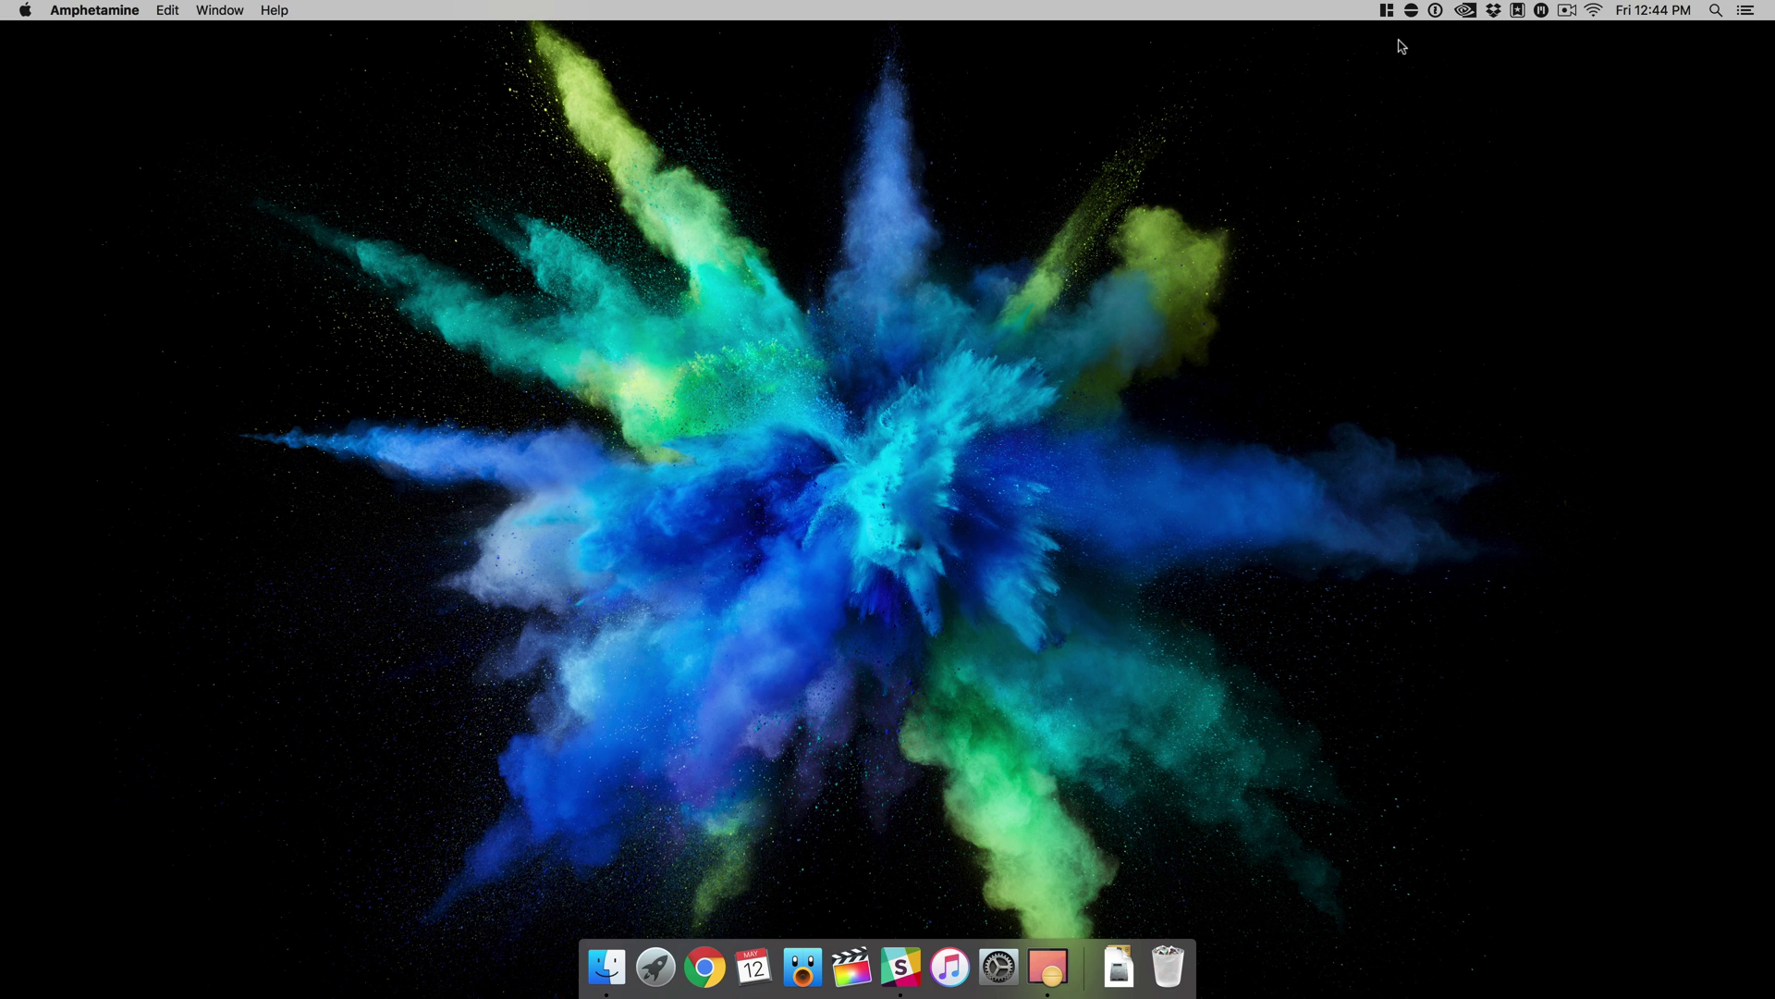
pyautogui.click(1411, 11)
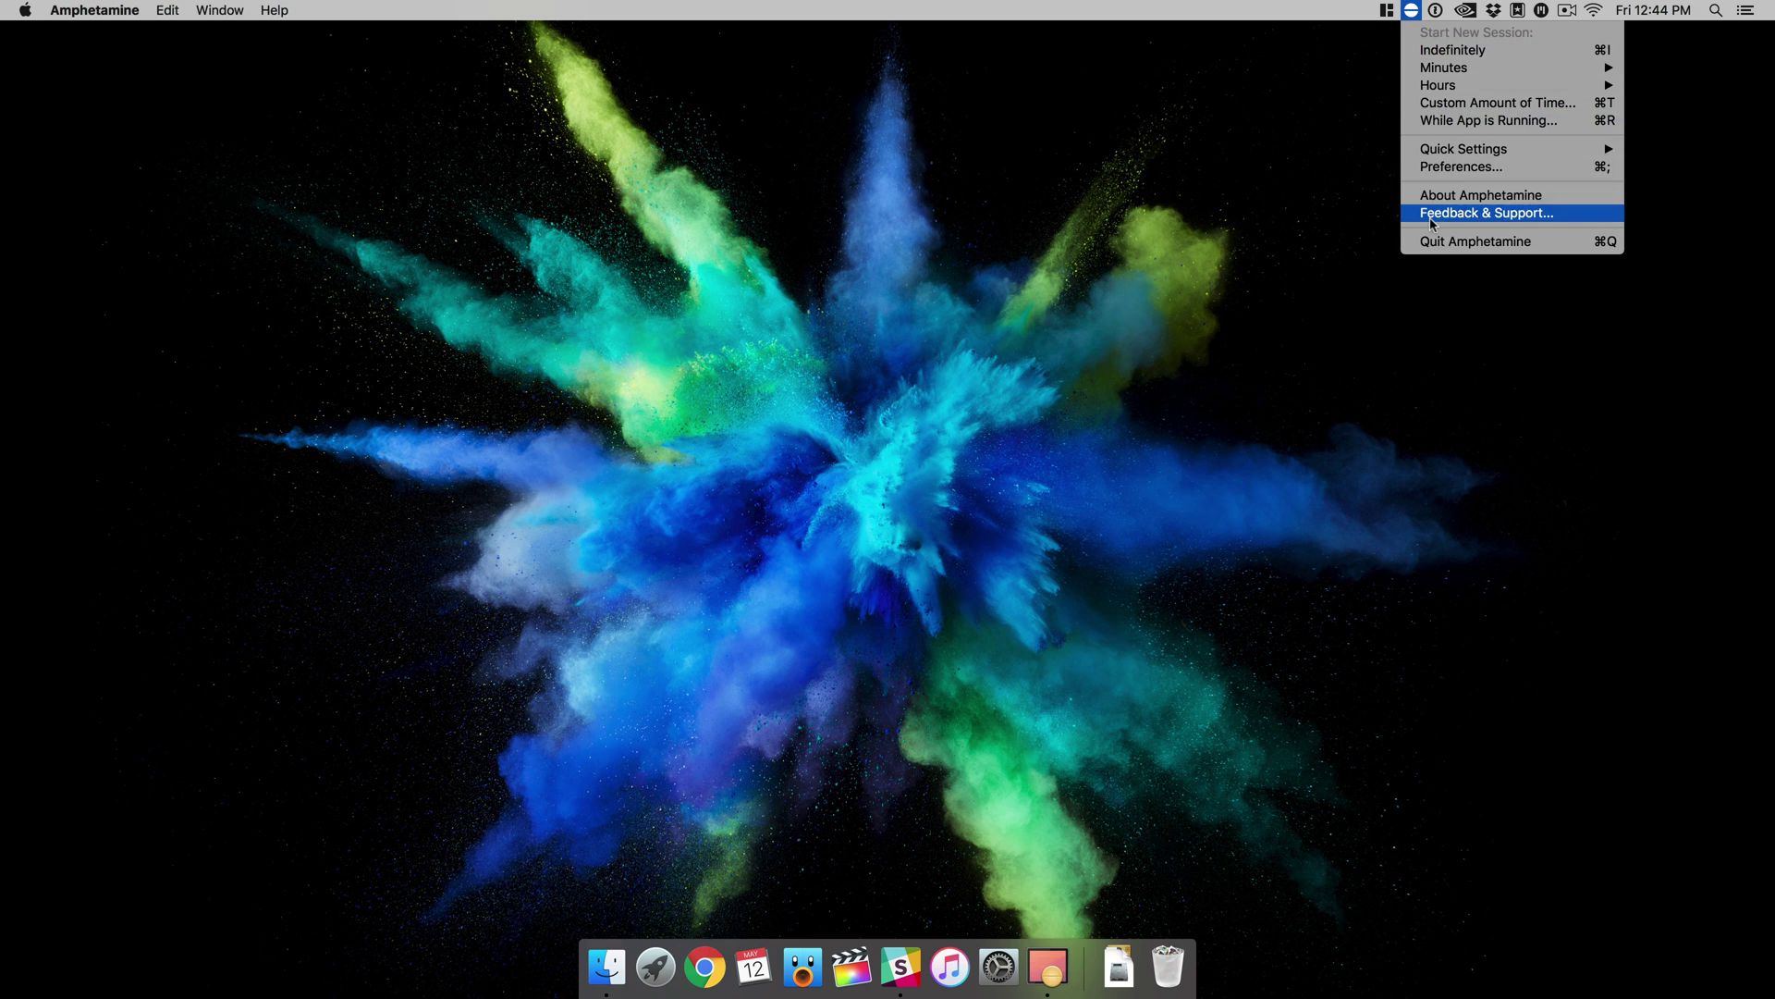
pyautogui.click(1442, 168)
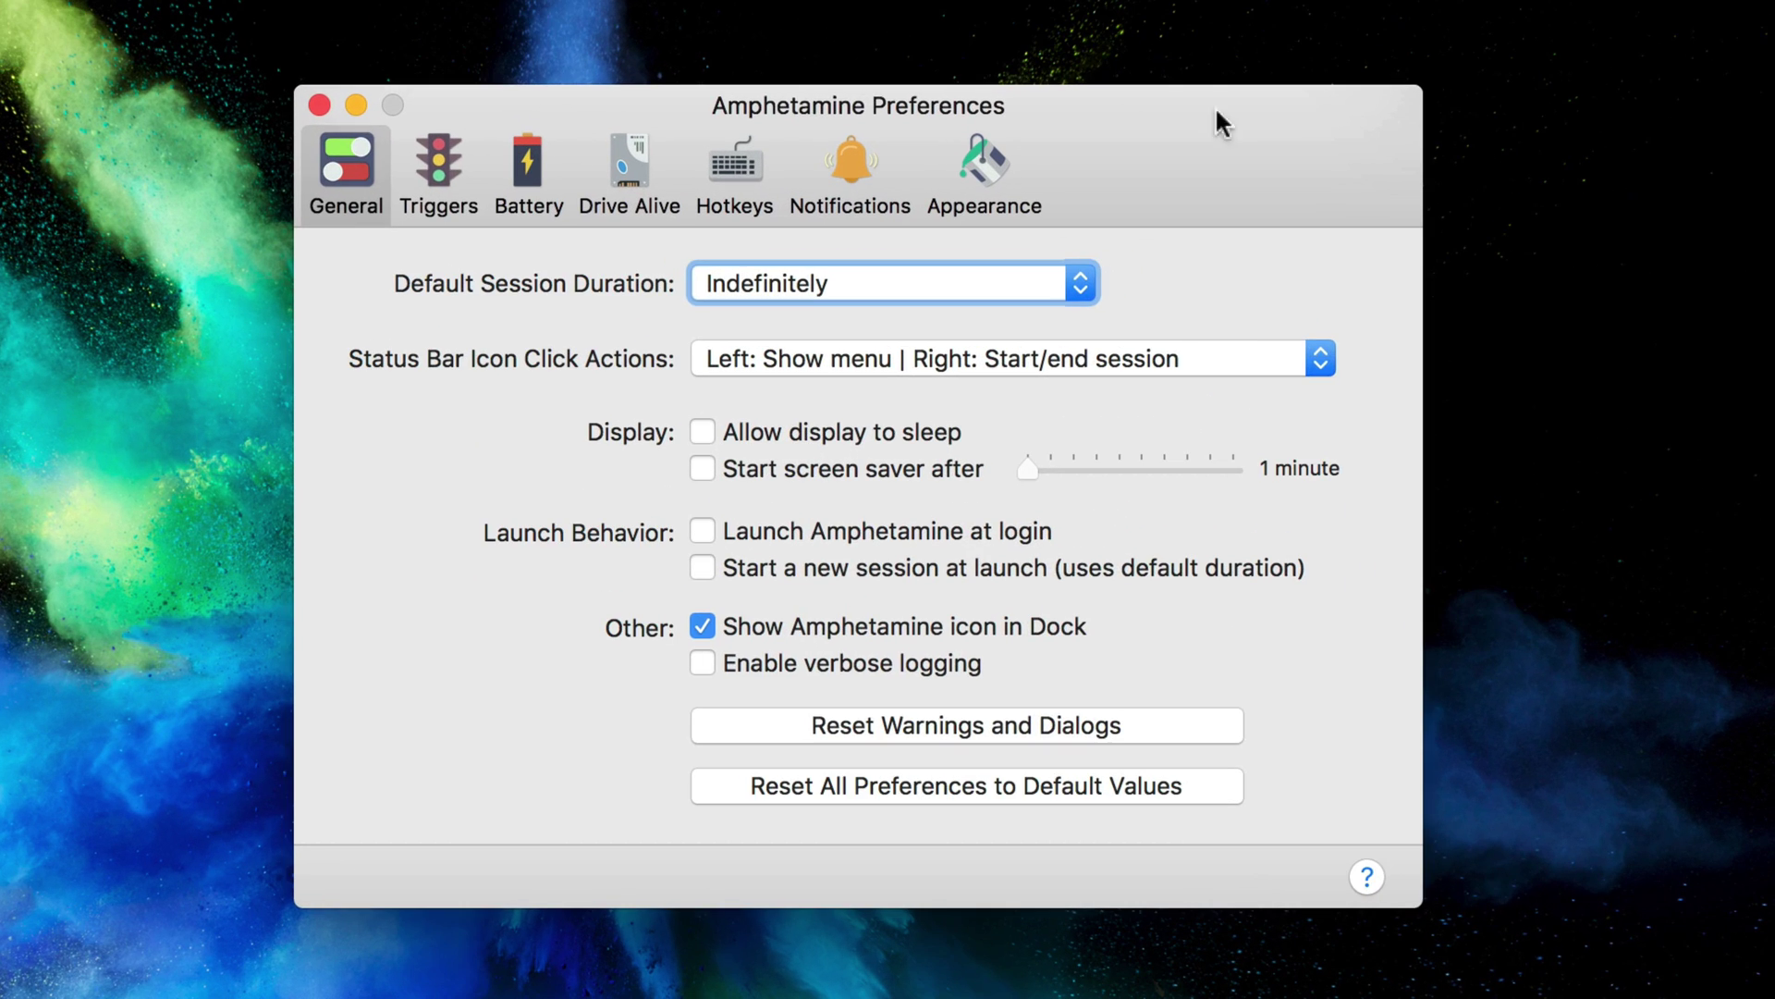
pyautogui.click(428, 166)
pyautogui.click(518, 159)
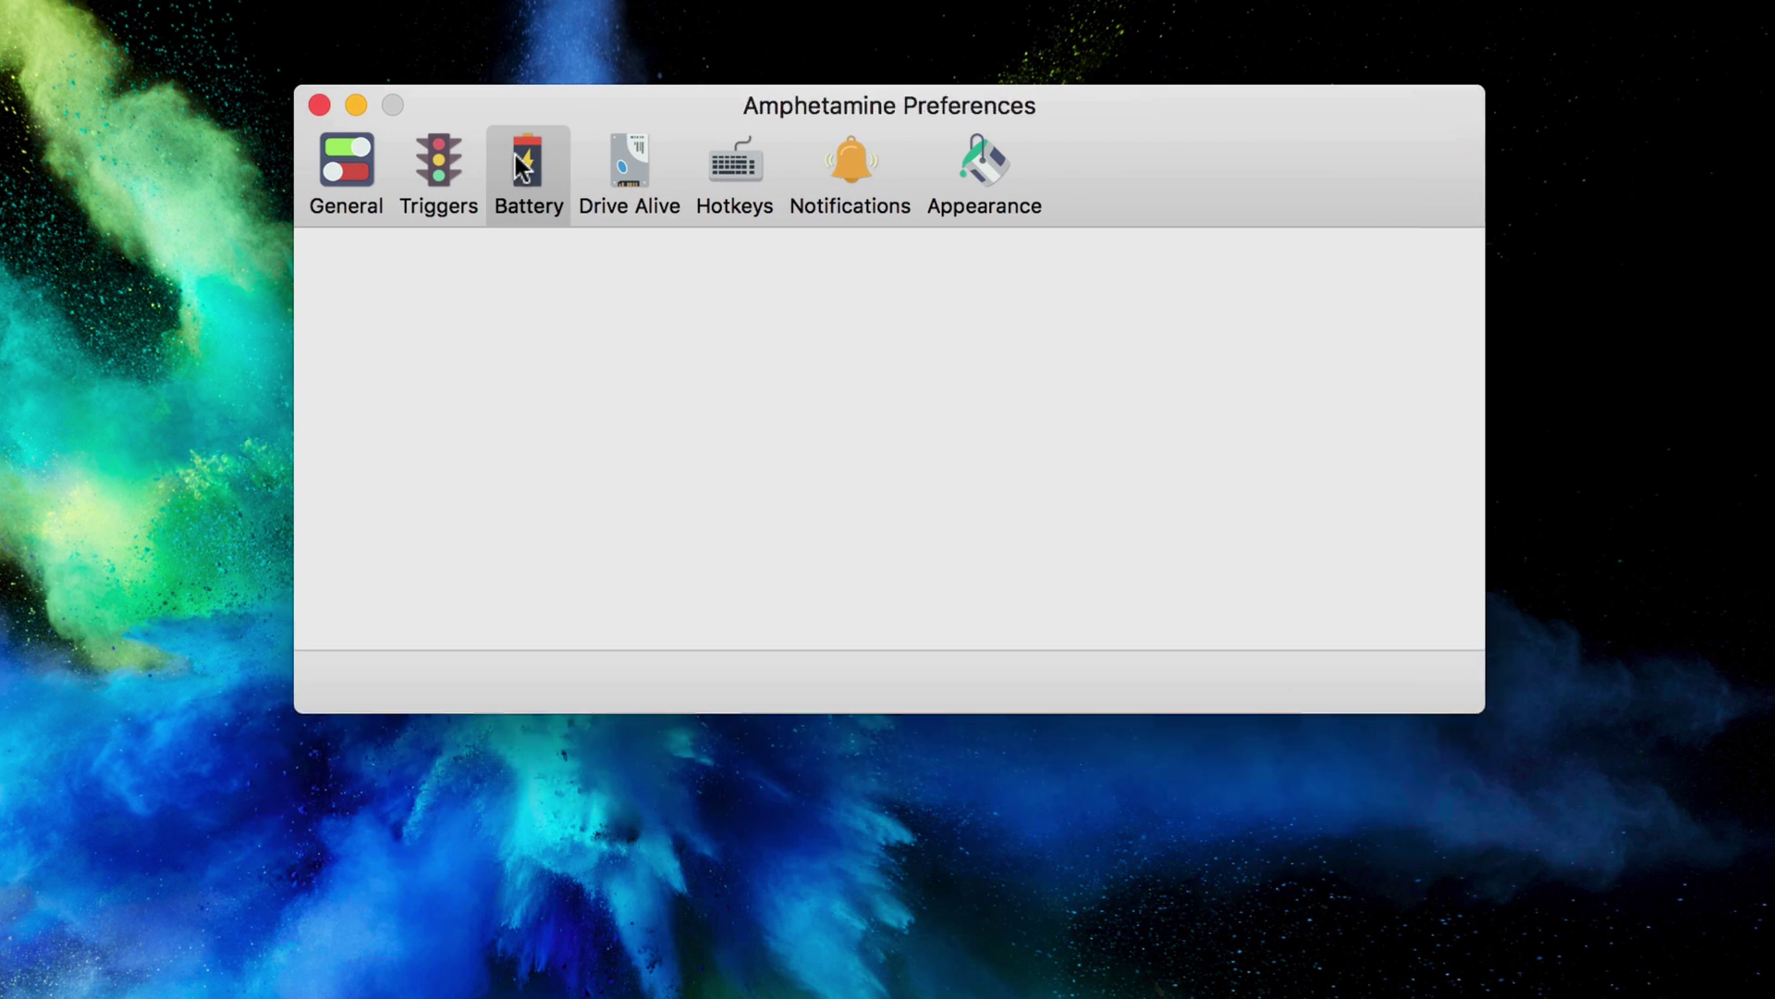
pyautogui.click(599, 158)
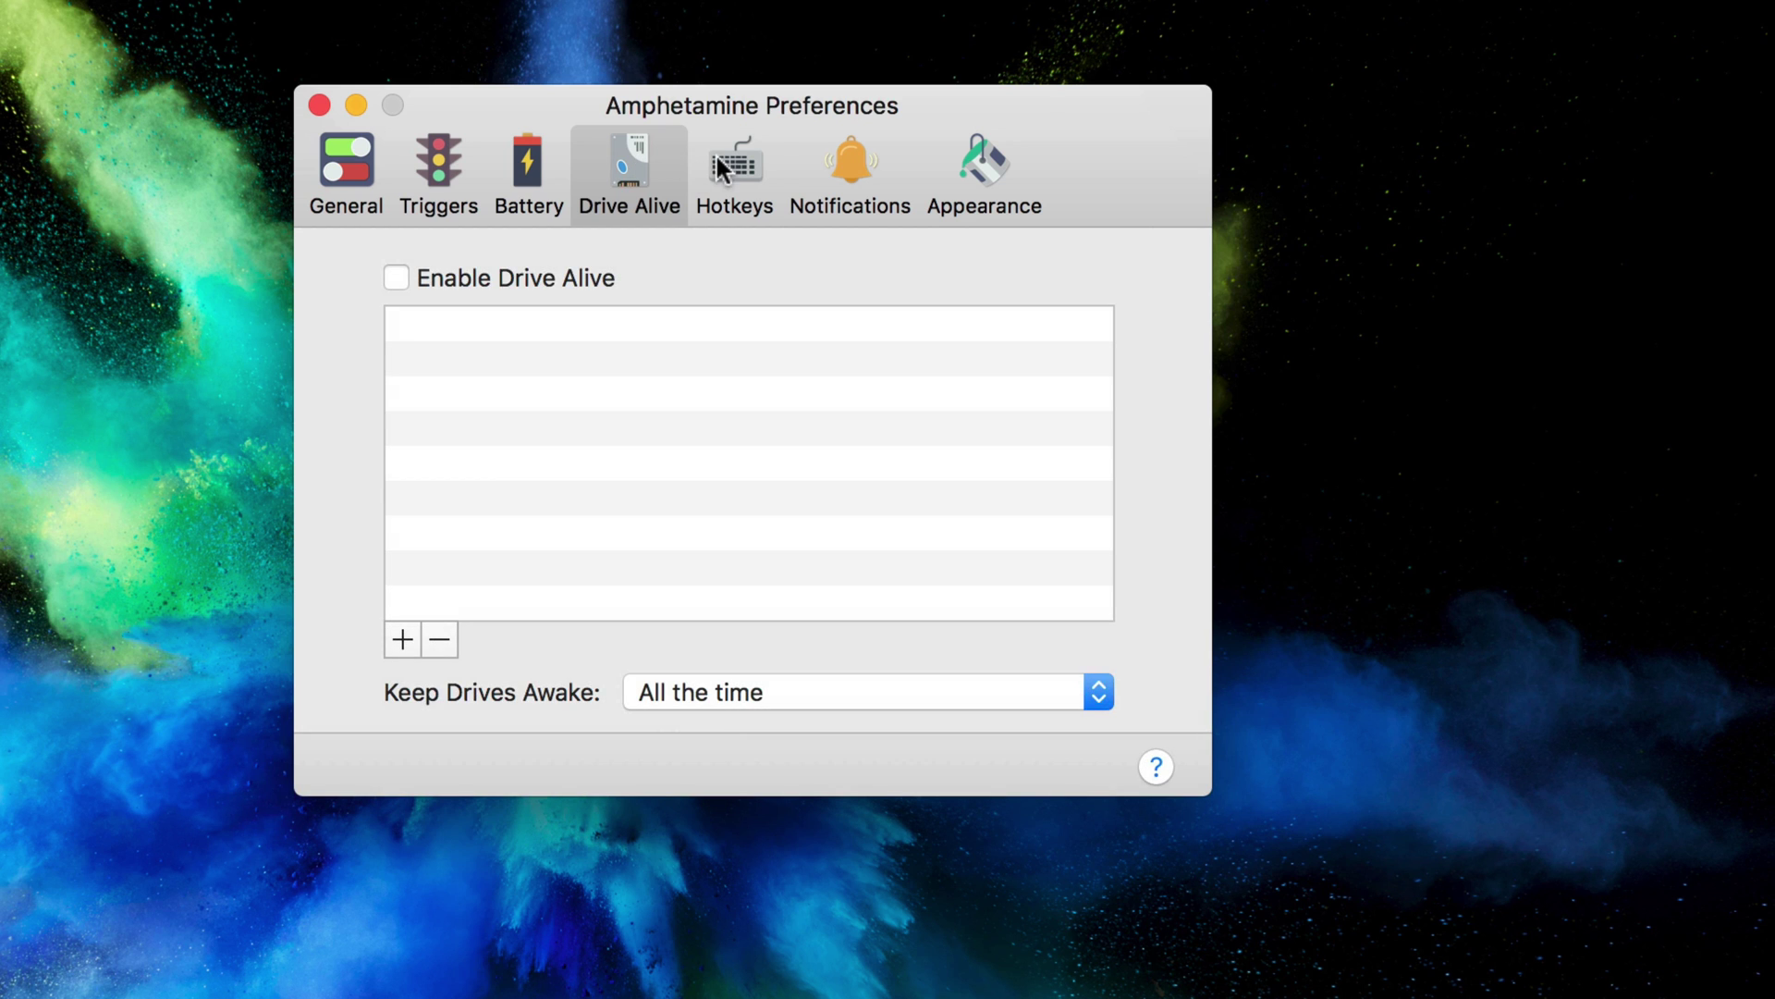
pyautogui.click(724, 157)
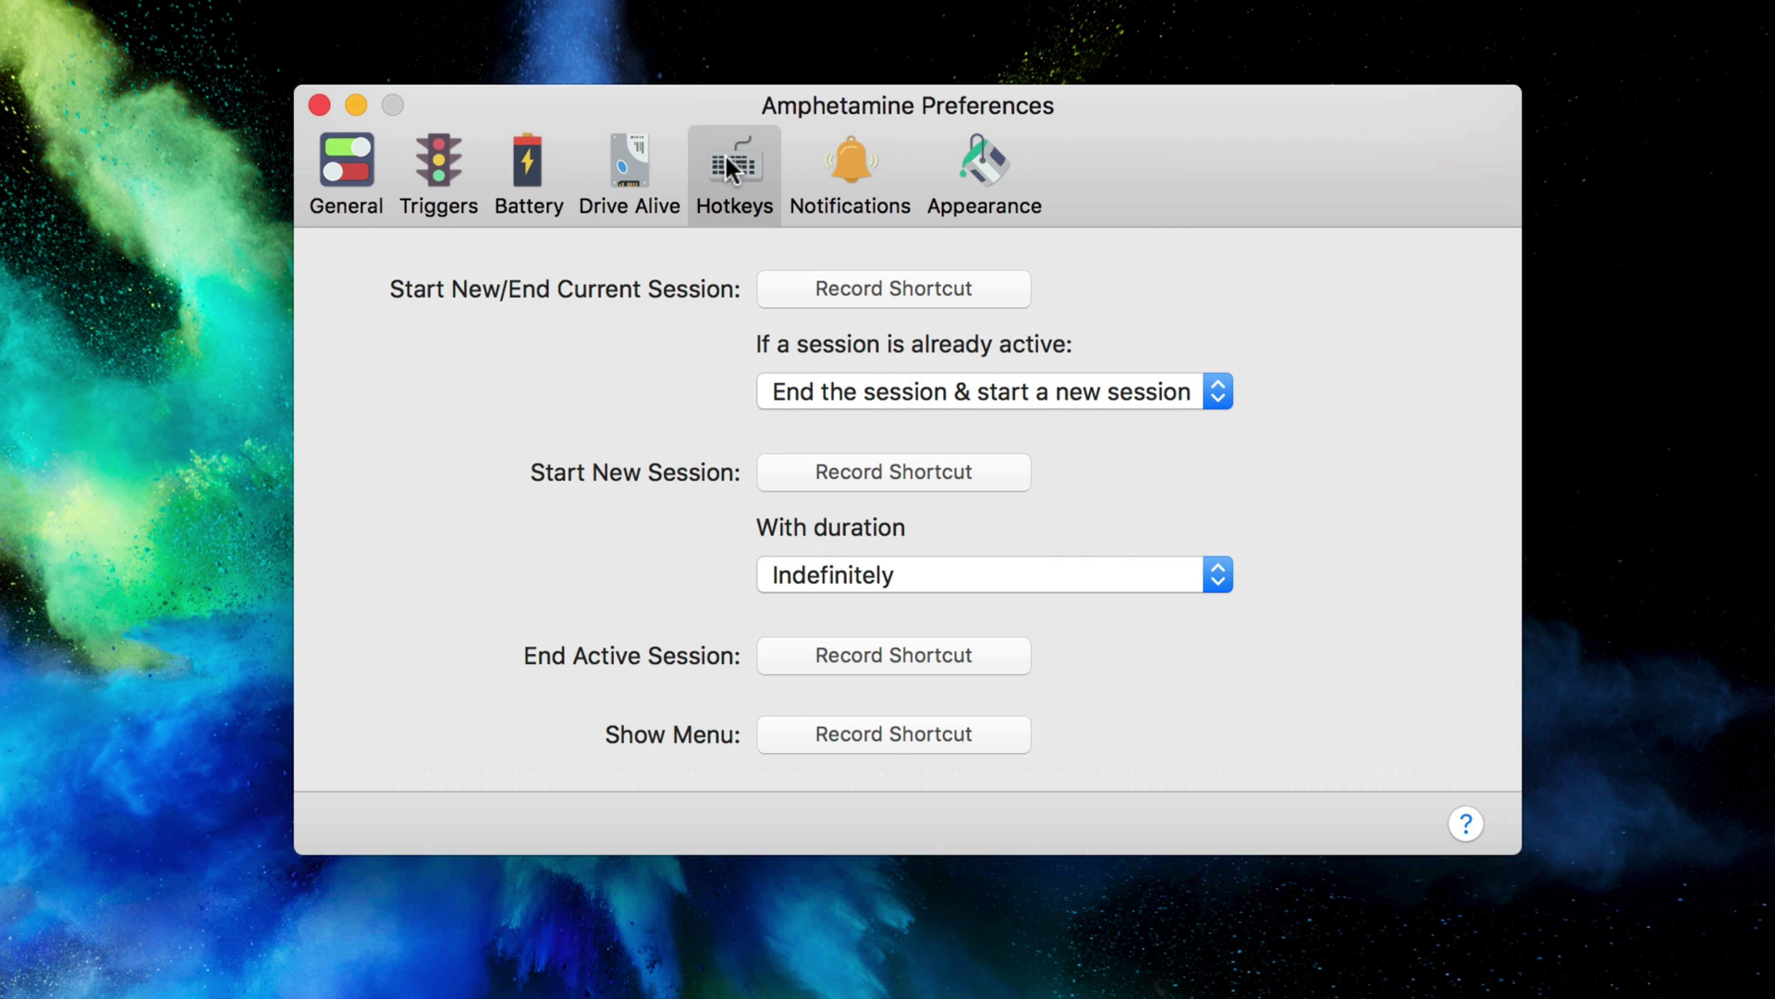
pyautogui.click(848, 157)
pyautogui.click(982, 164)
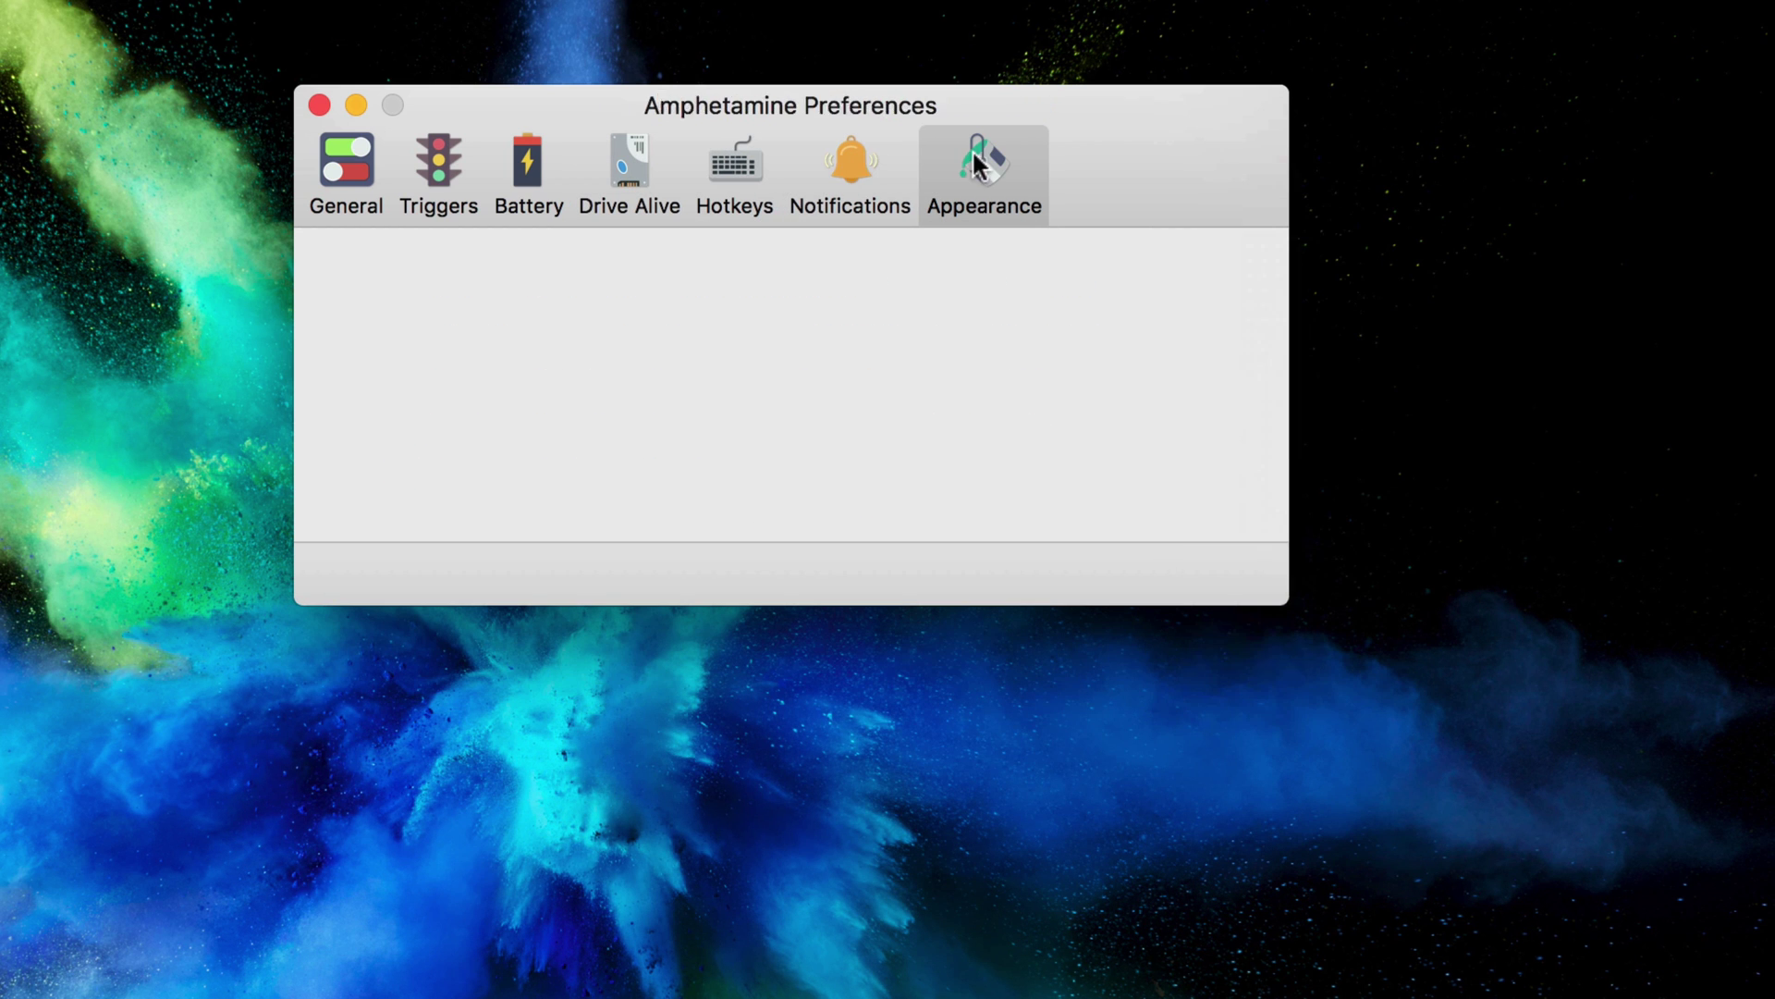
pyautogui.click(712, 281)
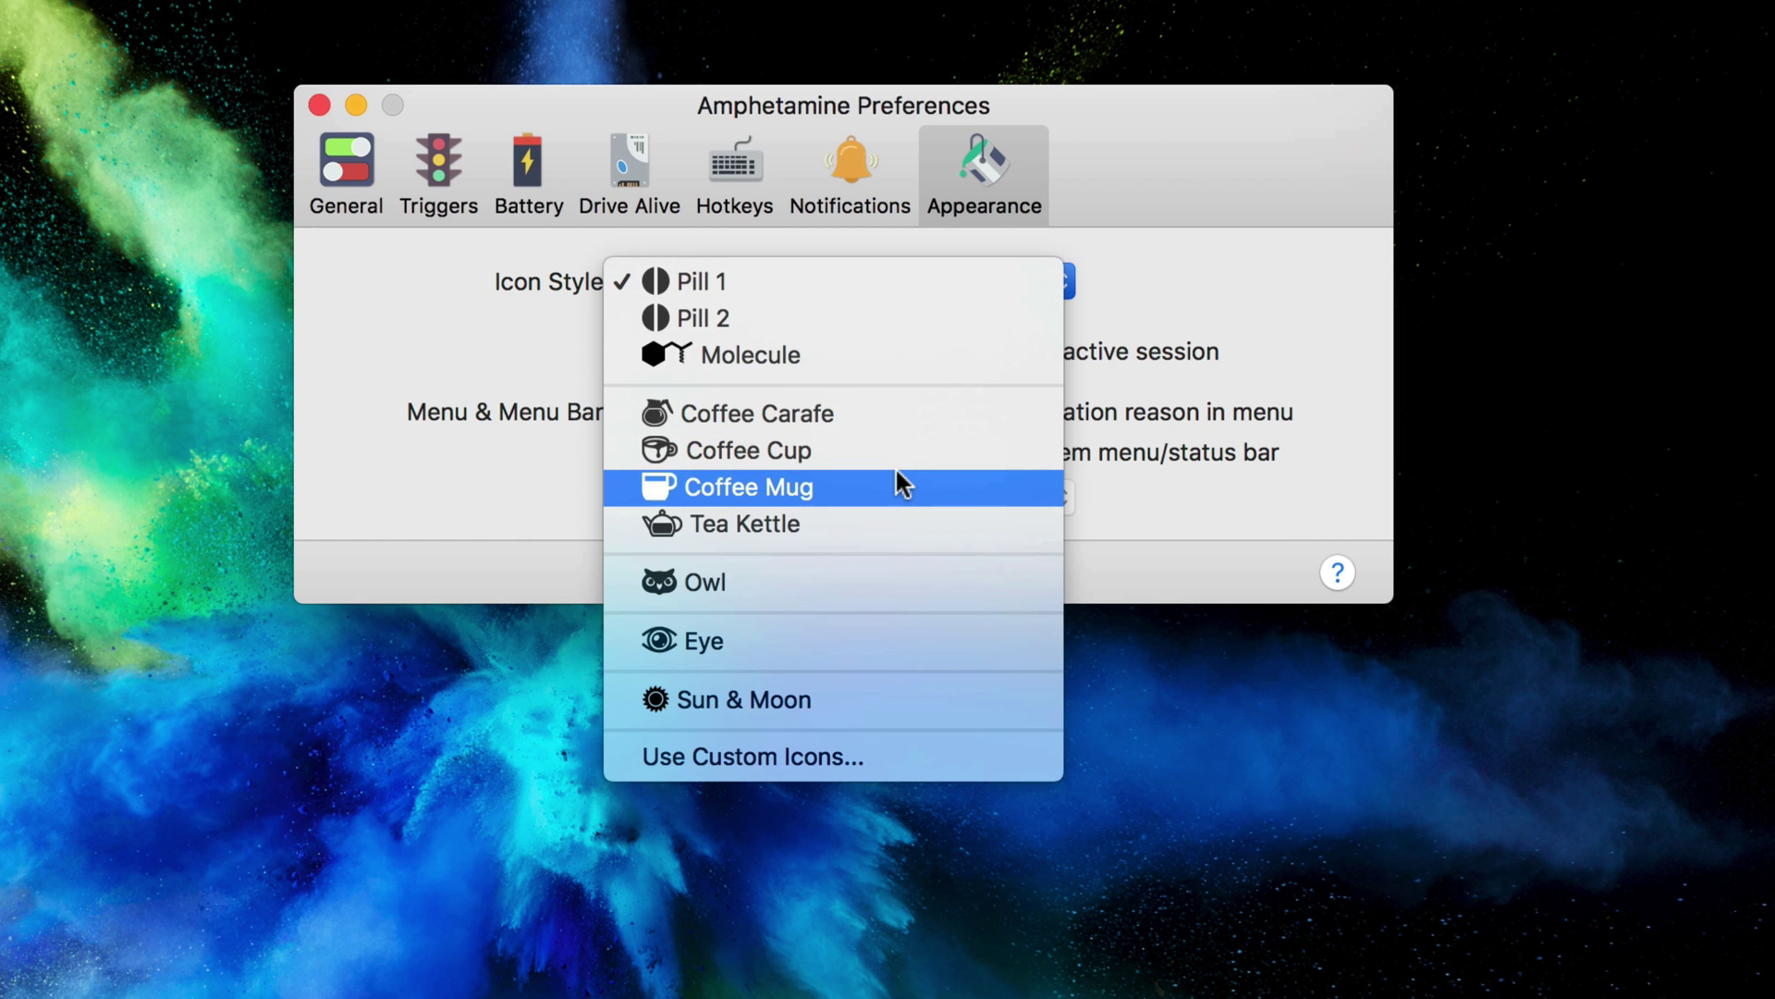
pyautogui.click(1162, 174)
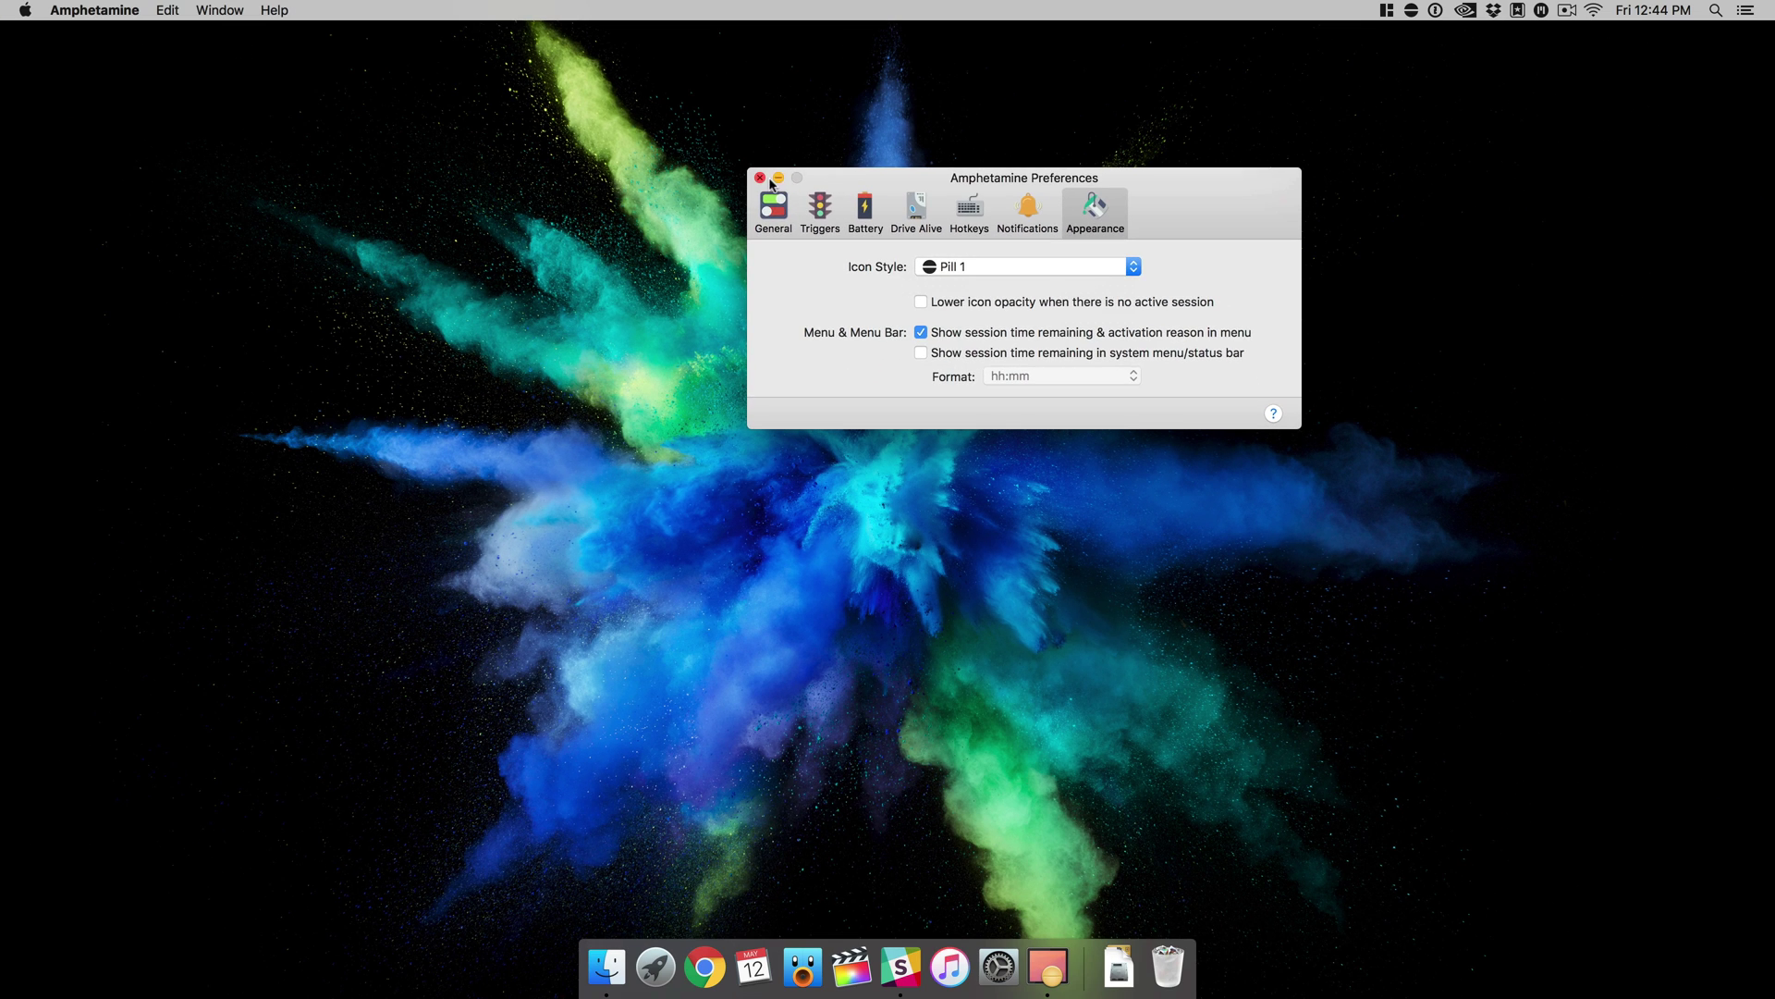
pyautogui.click(731, 173)
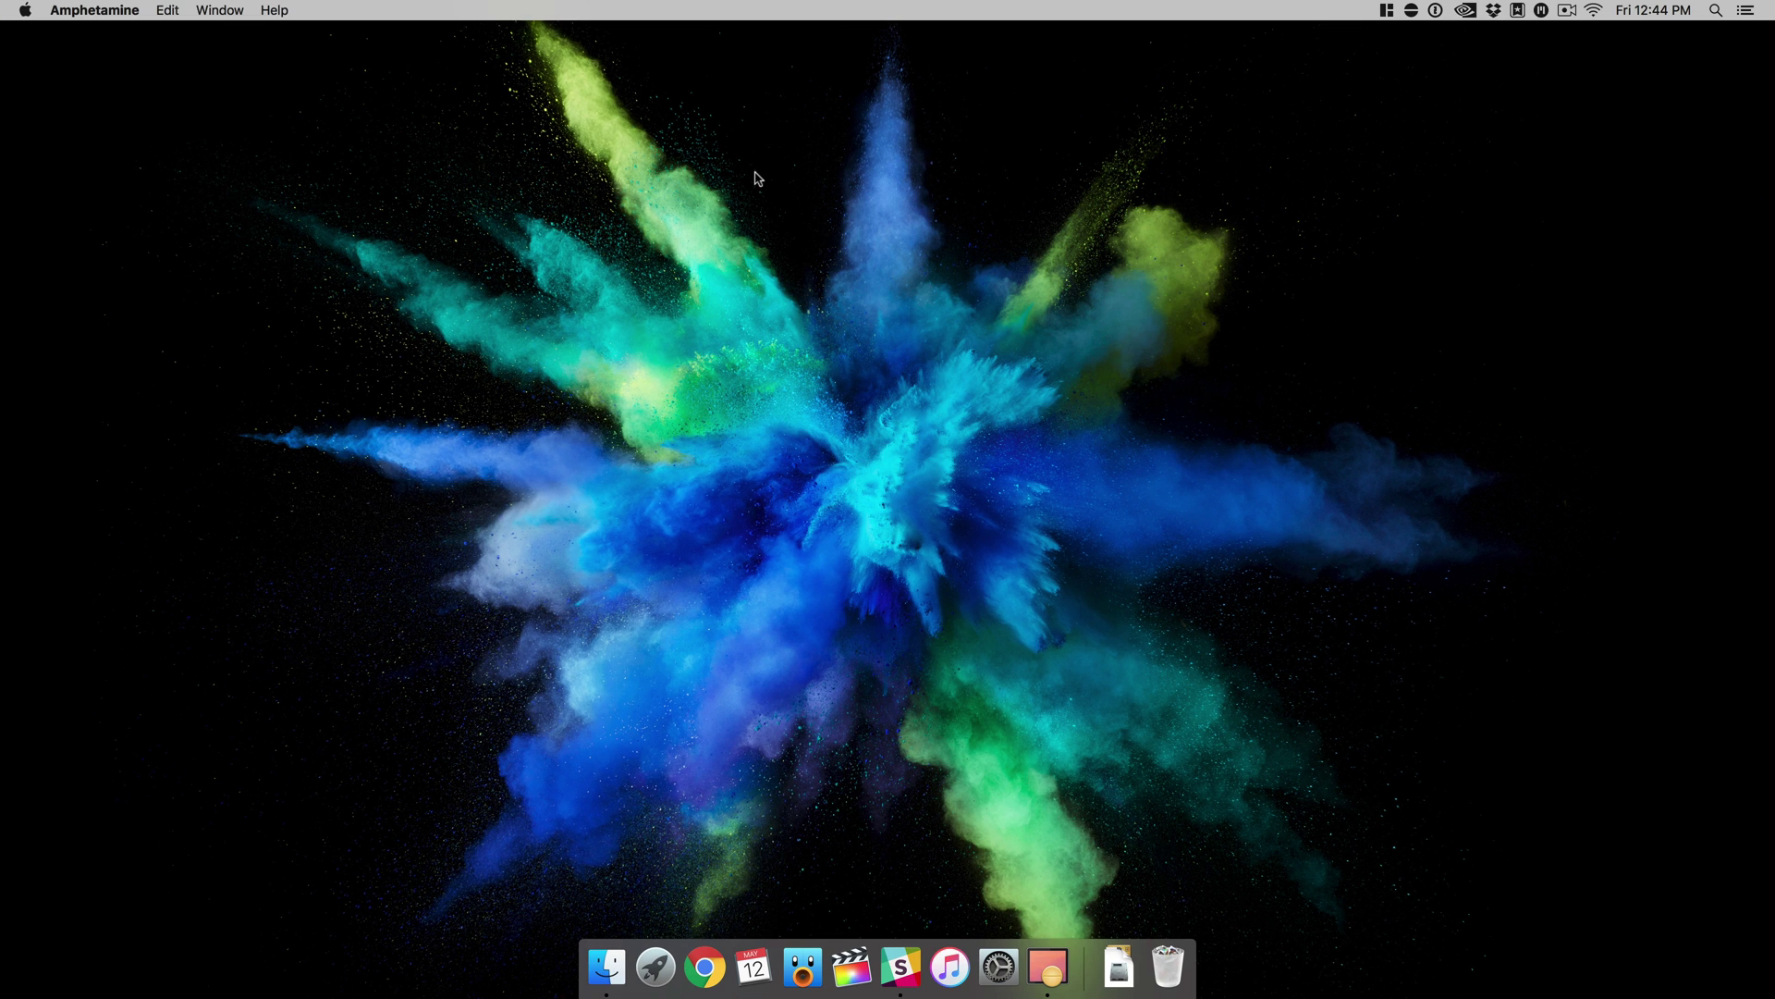